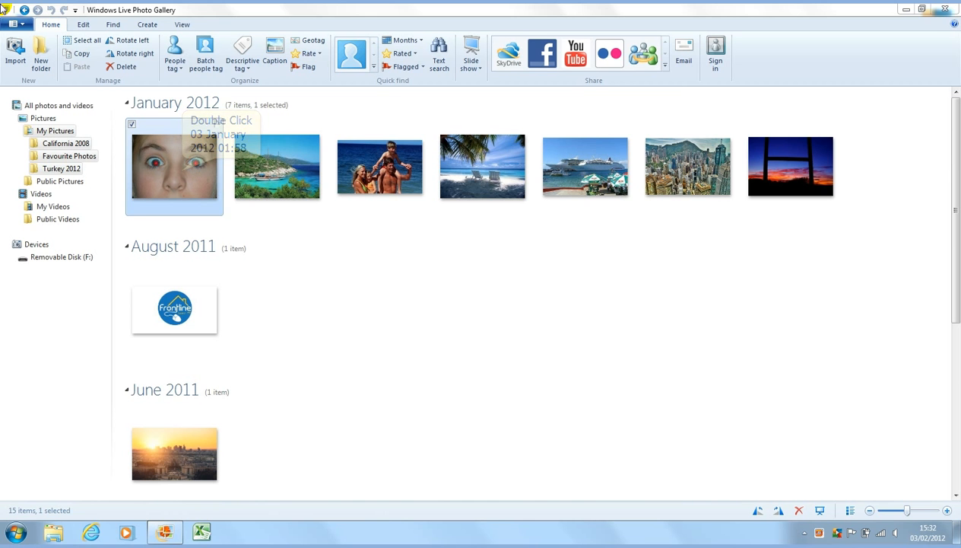
Open the red-eye photo from January 2012 and remove the red eye from both pupils
double_click(180, 150)
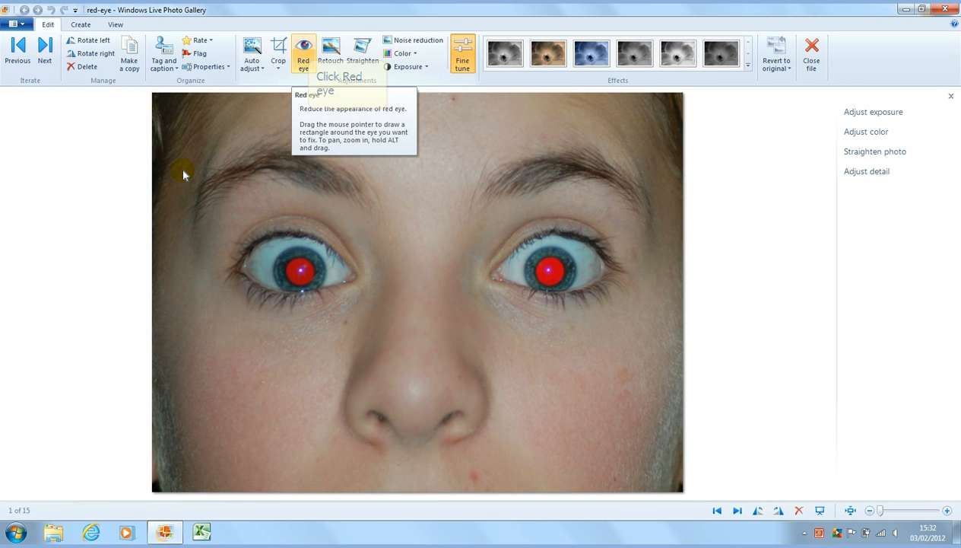
left_click(304, 50)
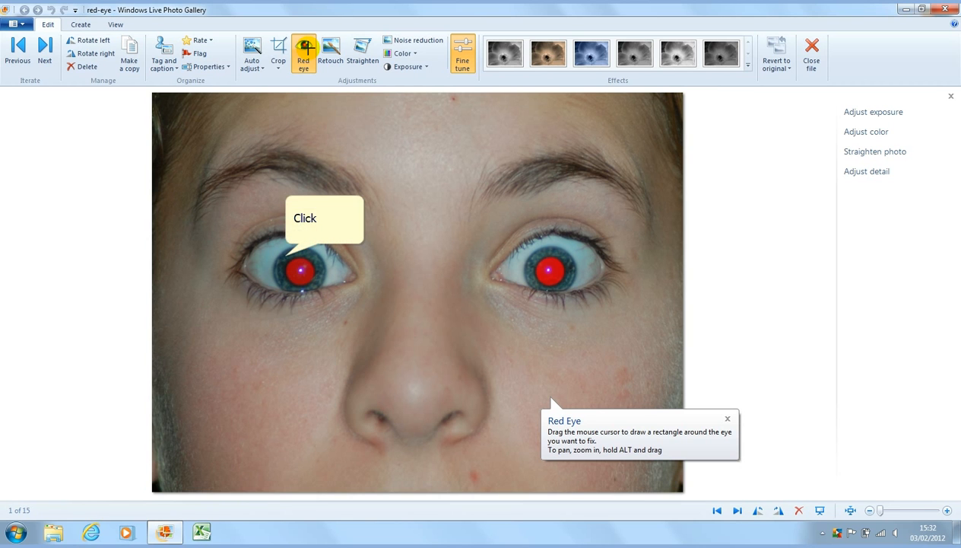
left_click(284, 253)
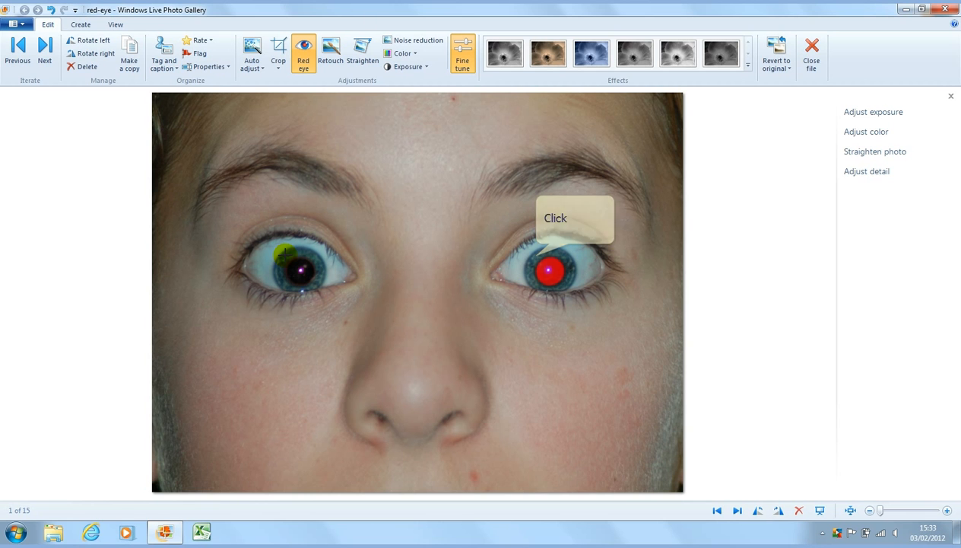
left_click(535, 257)
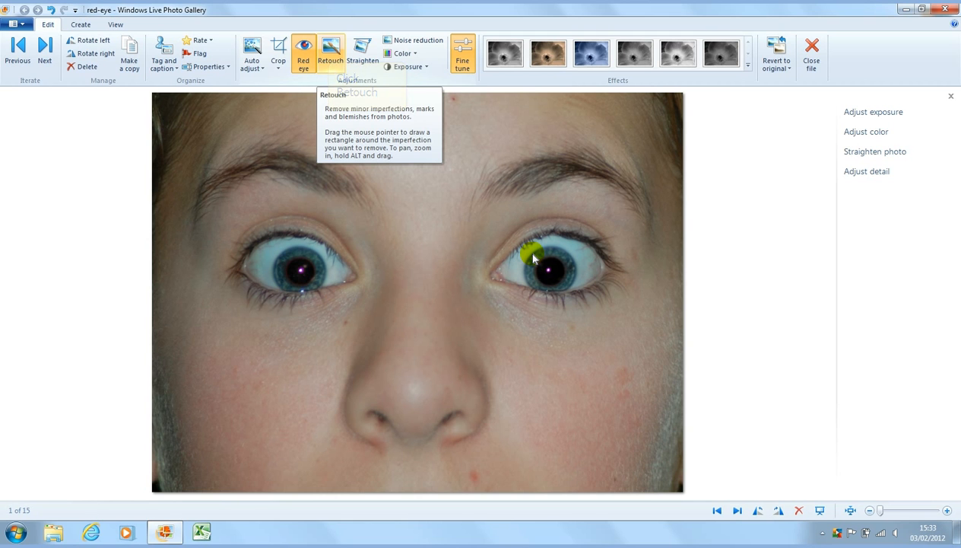
Retouch the skin blemishes on the face and close the photo, accepting the automatic save
left_click(329, 48)
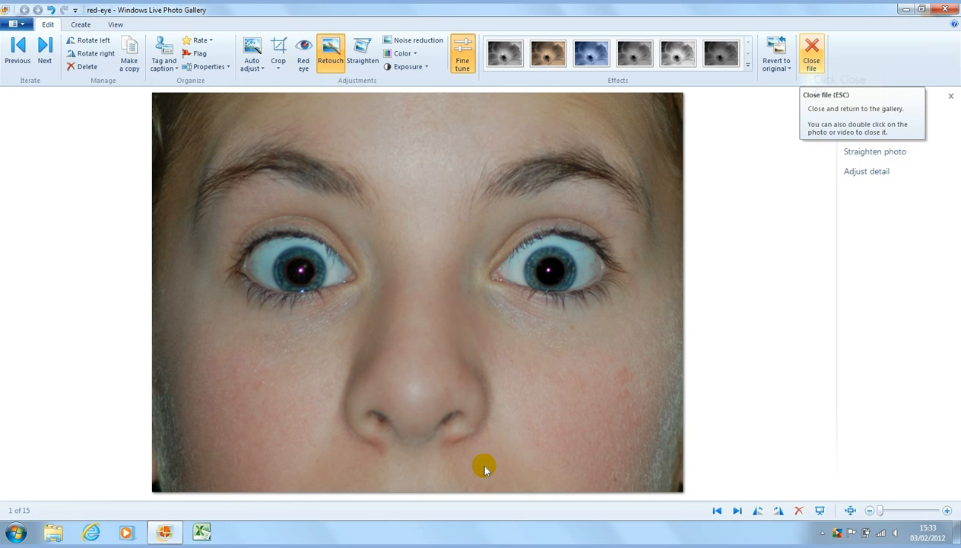
left_click(811, 52)
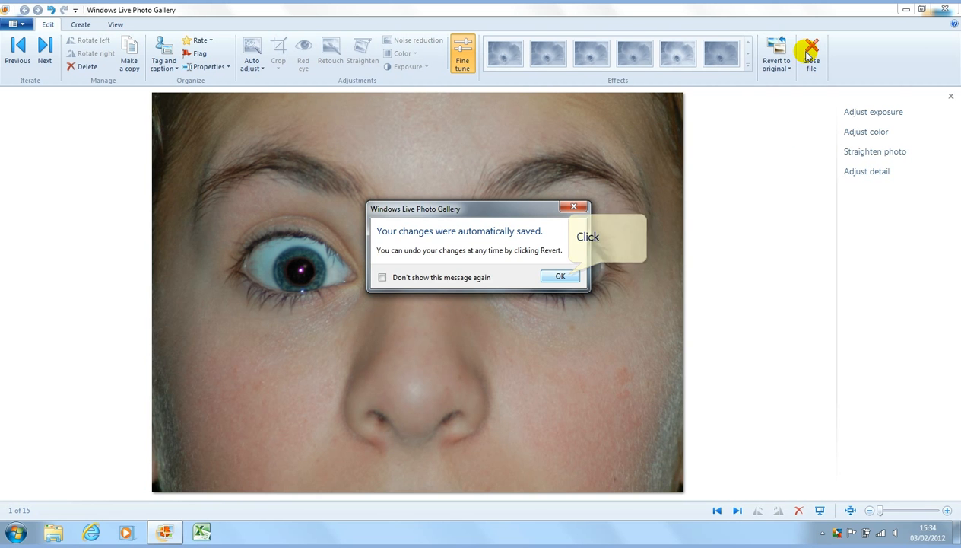
left_click(569, 276)
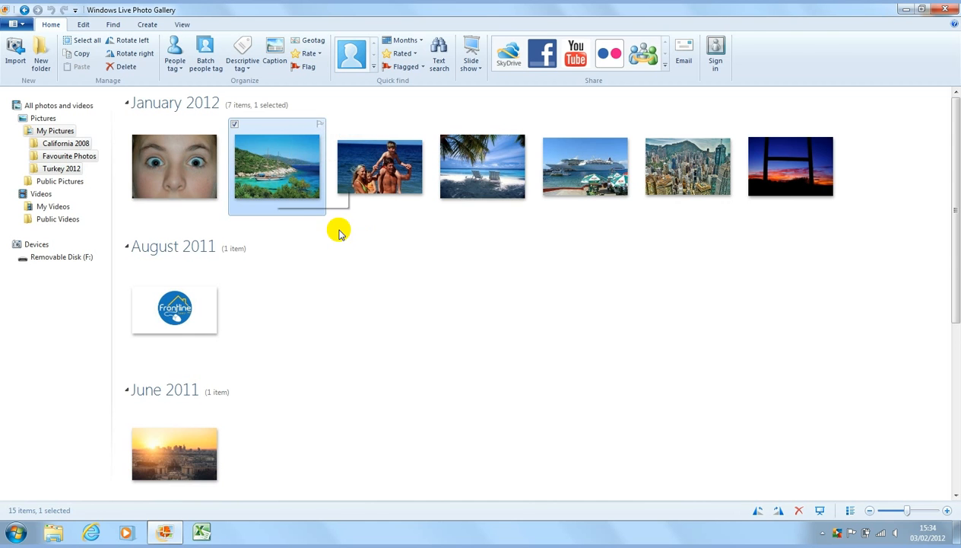
Apply the exposure preset with high brightness, original shadows and low highlights to the January 2012 sailing-boat bay photo, and close it
double_click(292, 176)
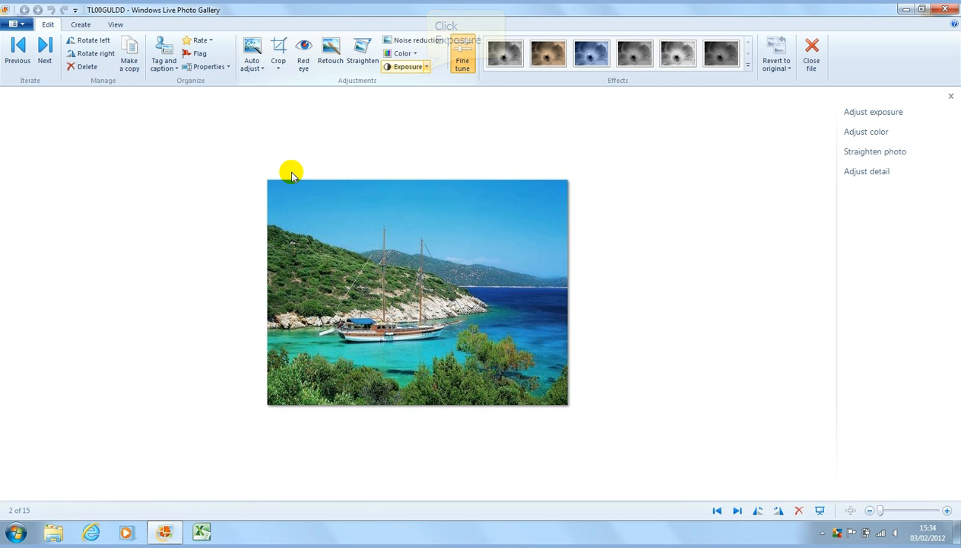
left_click(427, 68)
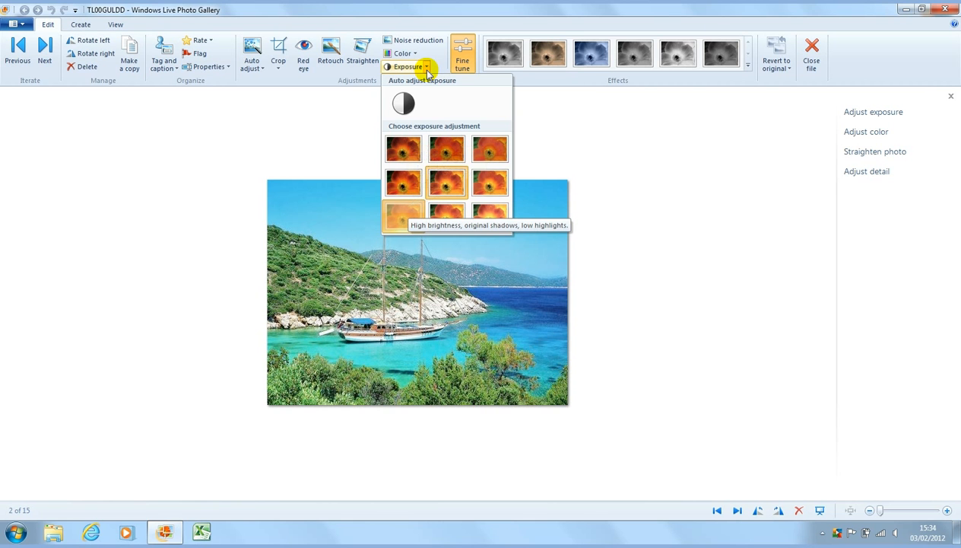
left_click(408, 209)
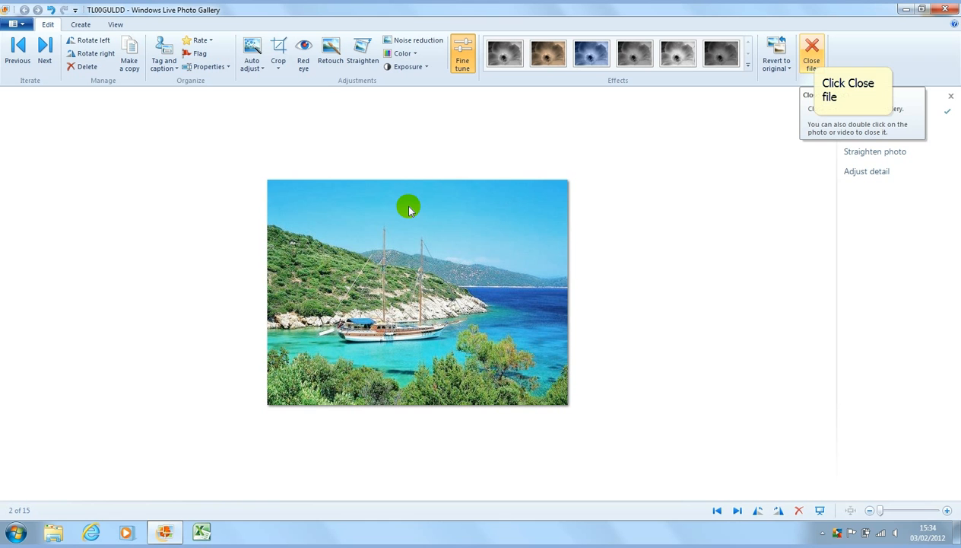
left_click(812, 55)
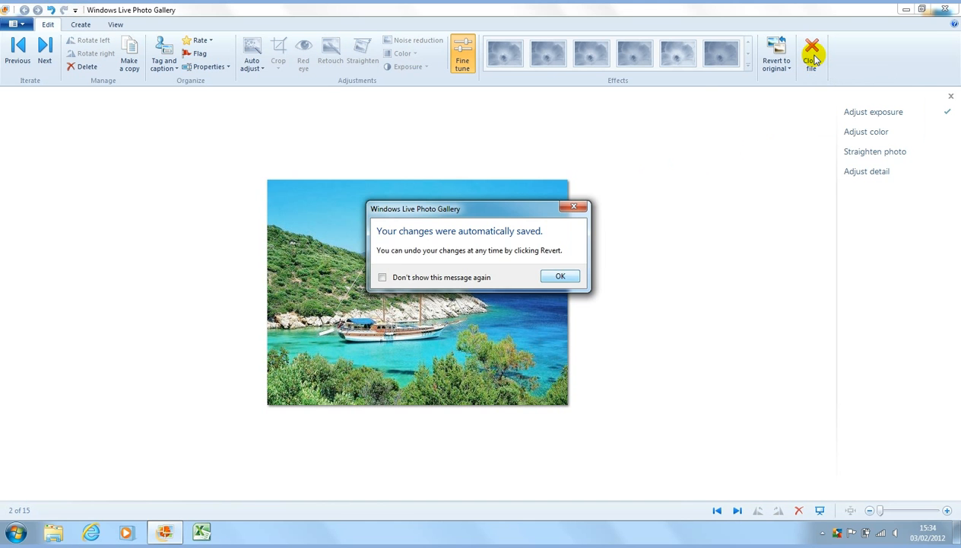
left_click(560, 275)
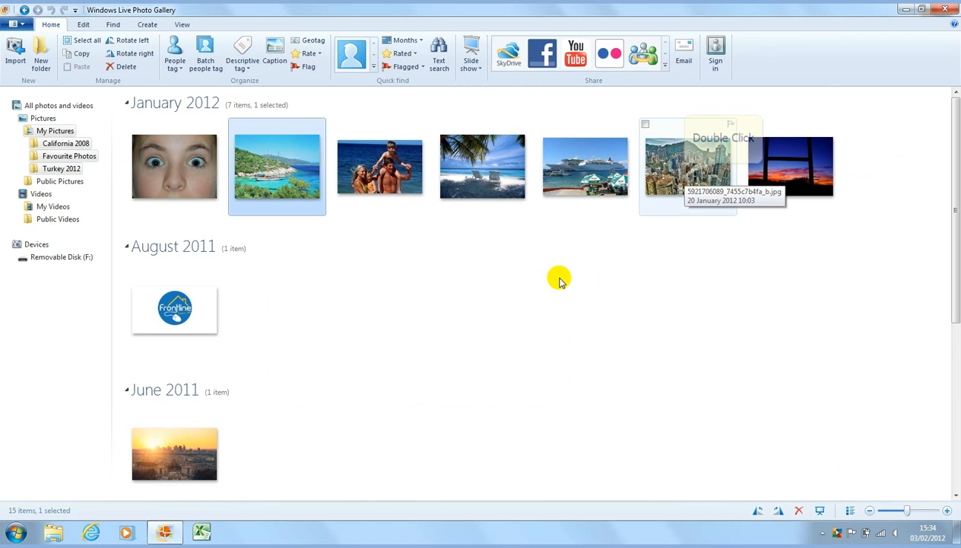
View the January 2012 city skyscraper photo at full size and close it
double_click(687, 177)
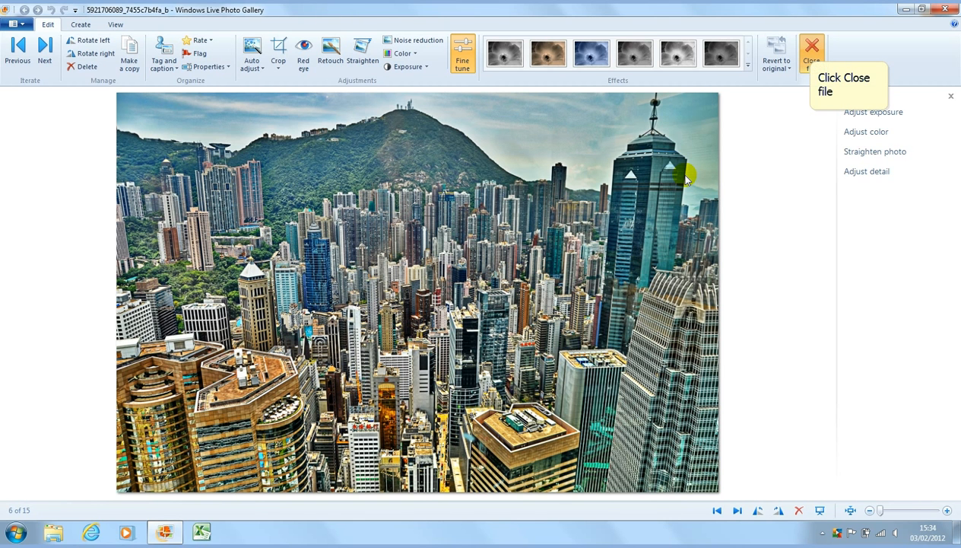
left_click(810, 52)
Apply the first black-and-white effect to the June 2011 sunset city photo and crop it to a wide strip covering the lower half
double_click(191, 466)
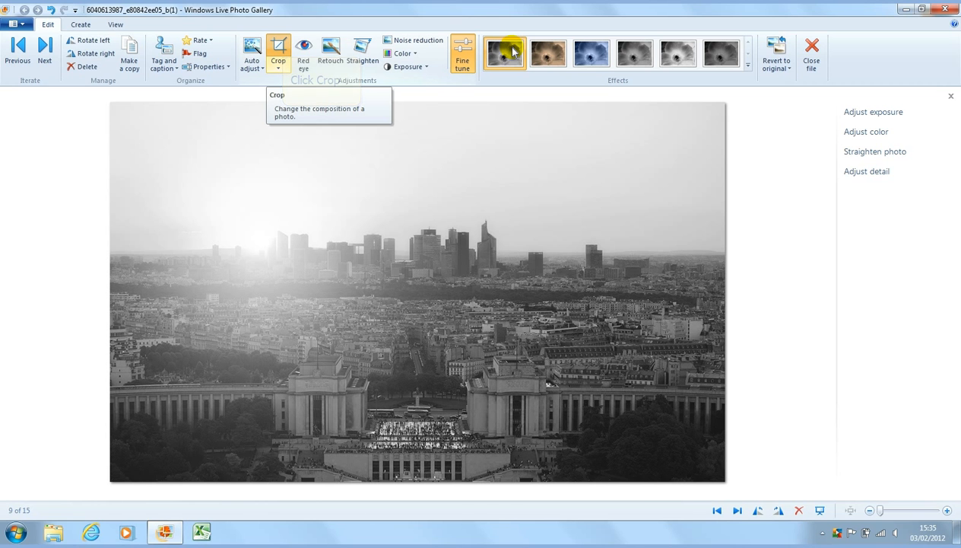
left_click(279, 47)
left_click(280, 46)
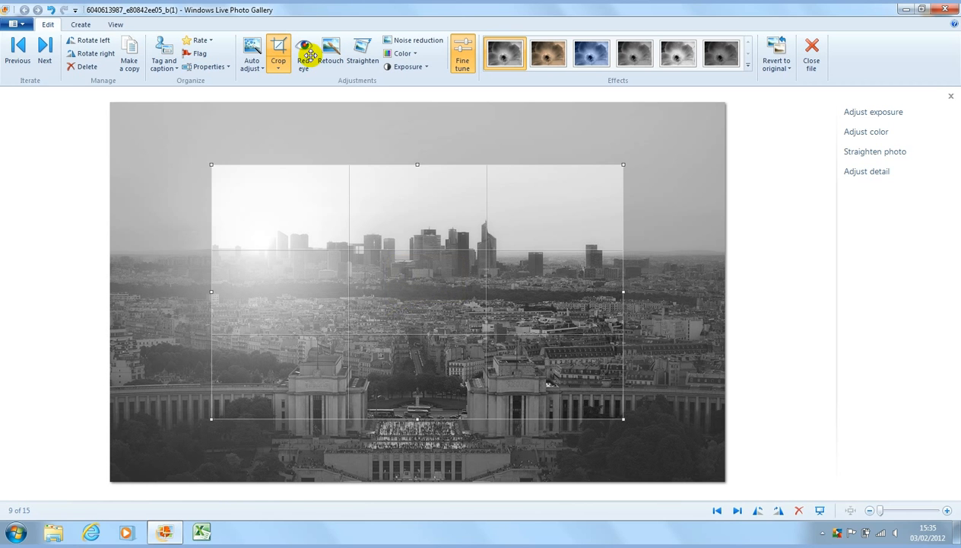
left_click_drag(373, 183, 388, 314)
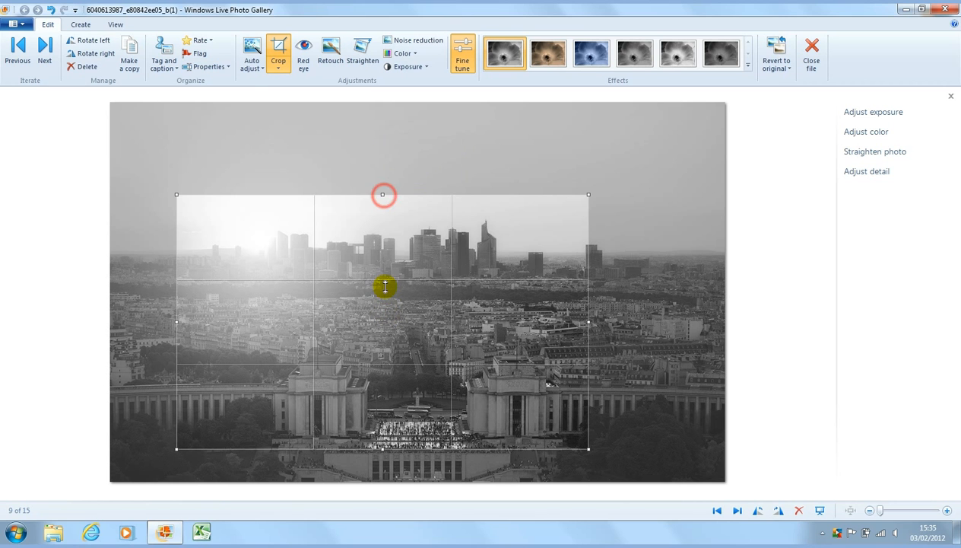
left_click_drag(382, 195, 384, 150)
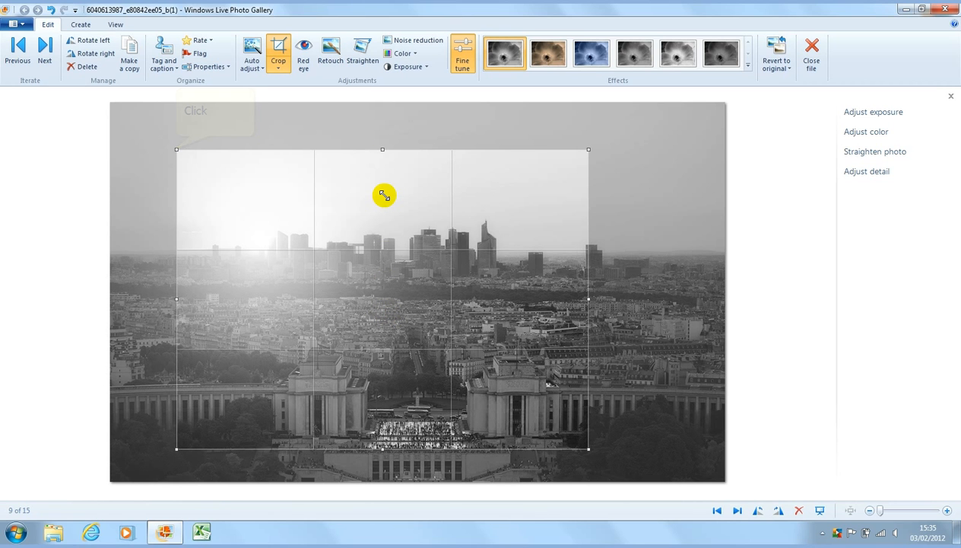
left_click(176, 153)
left_click_drag(176, 153, 123, 283)
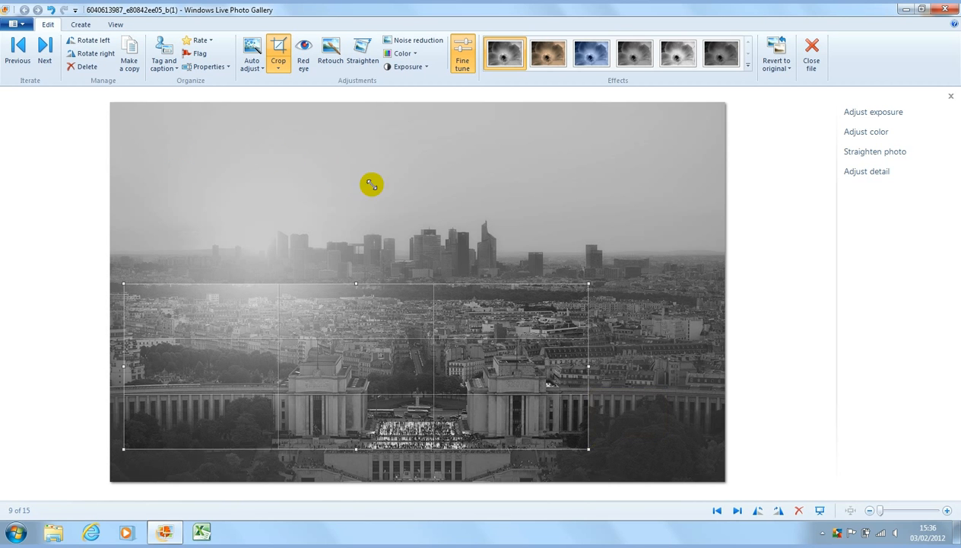
left_click_drag(589, 449, 725, 481)
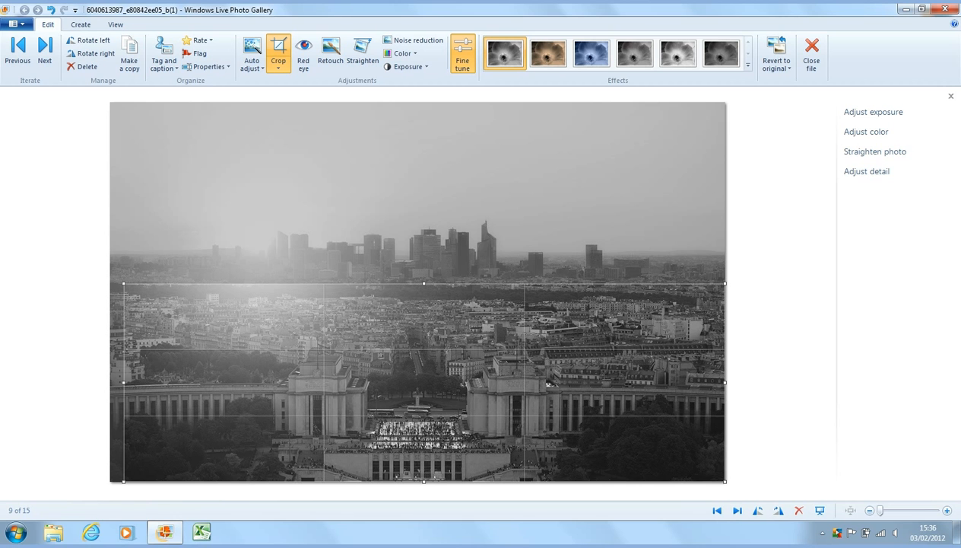
key("Return")
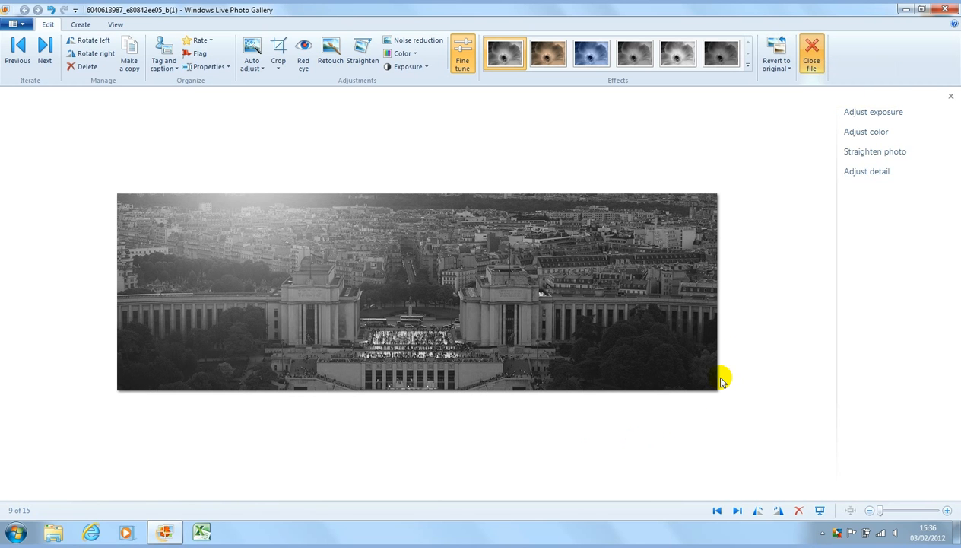
left_click(813, 51)
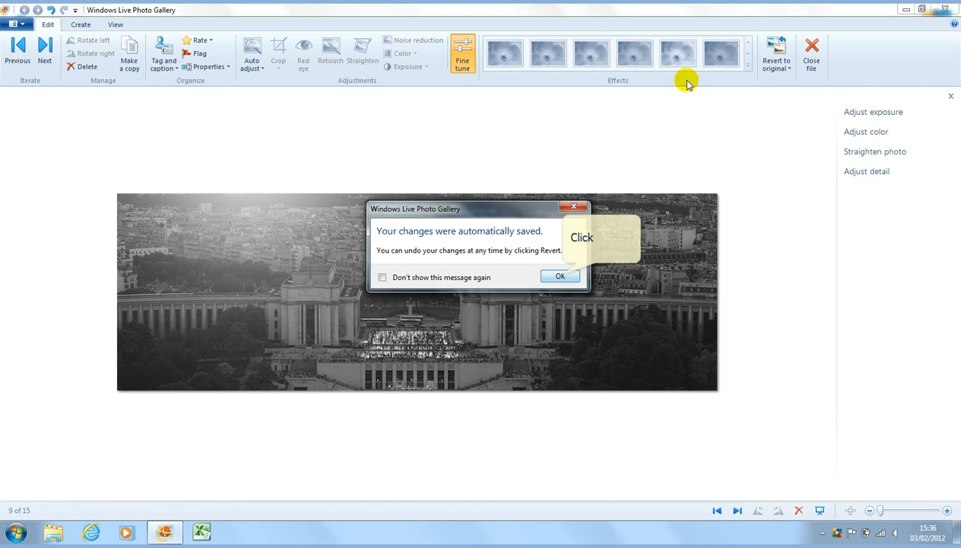
left_click(561, 276)
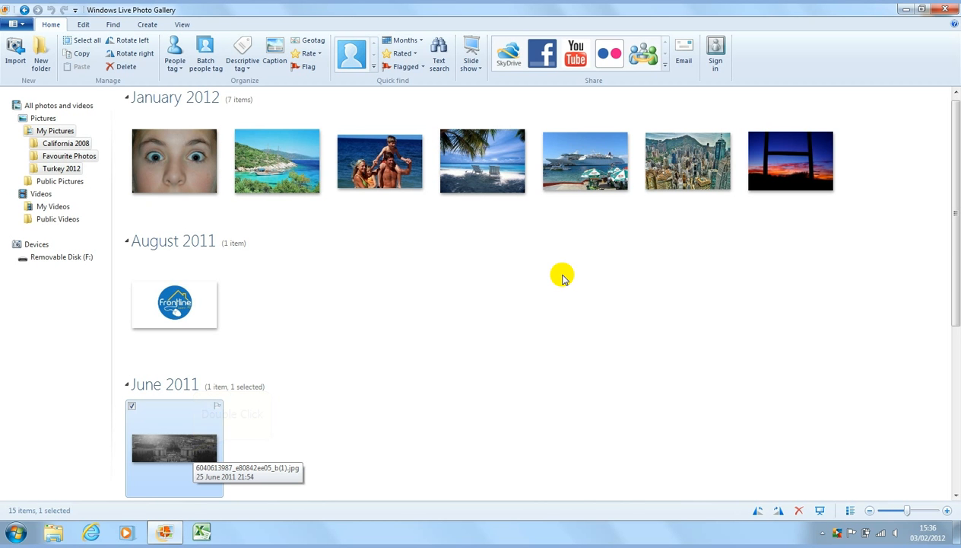
double_click(191, 449)
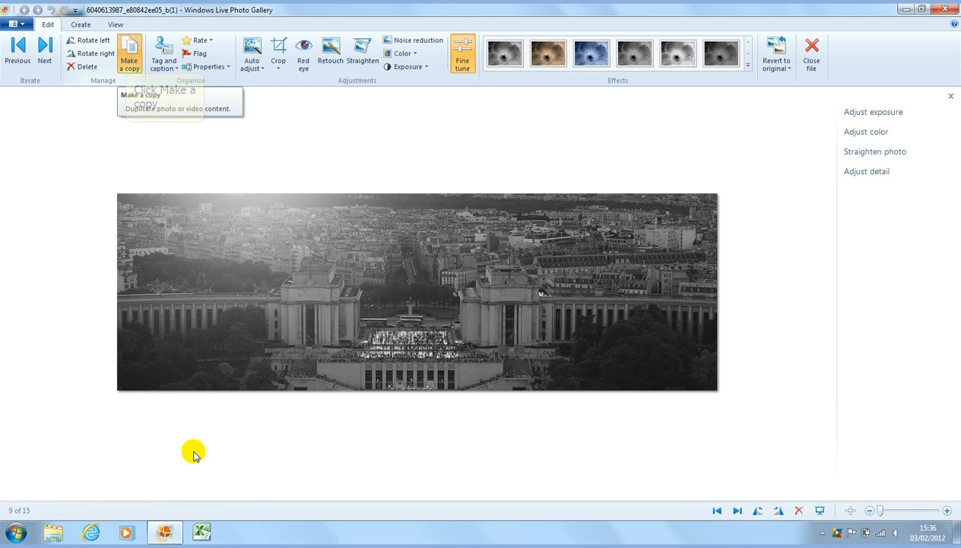
left_click(127, 65)
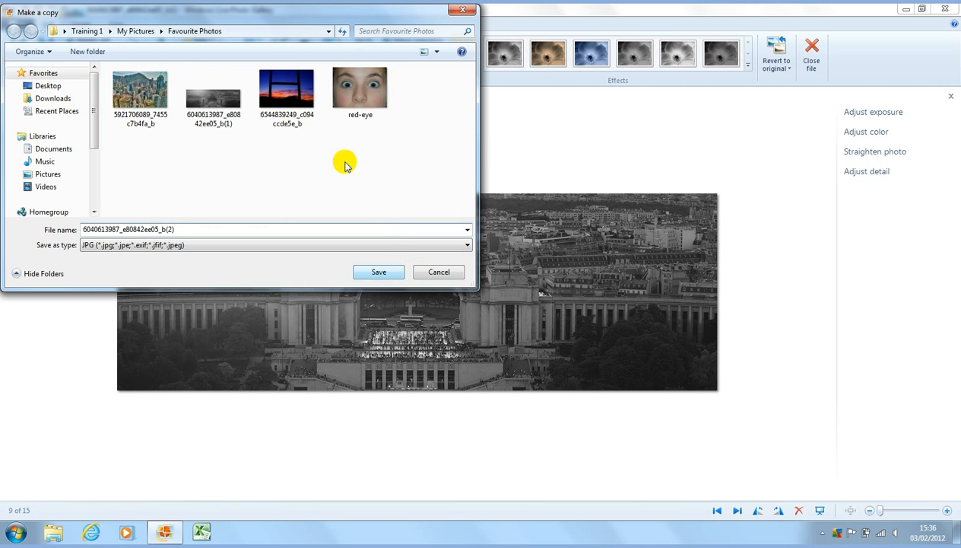
left_click(378, 271)
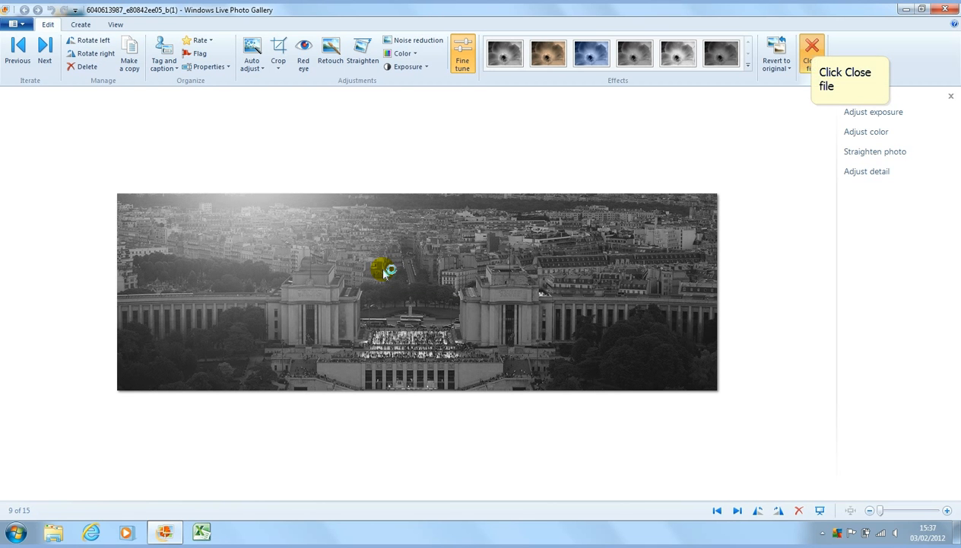
left_click(812, 48)
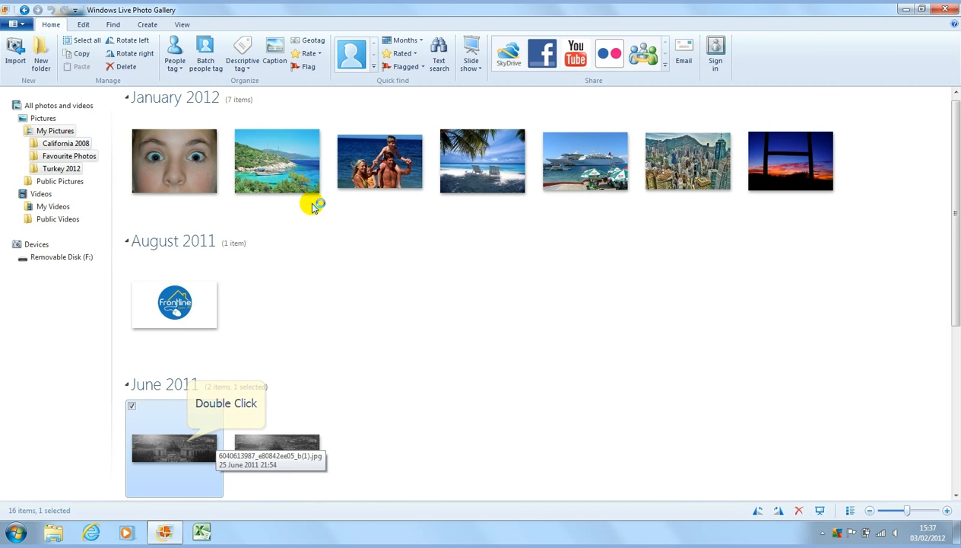
double_click(189, 444)
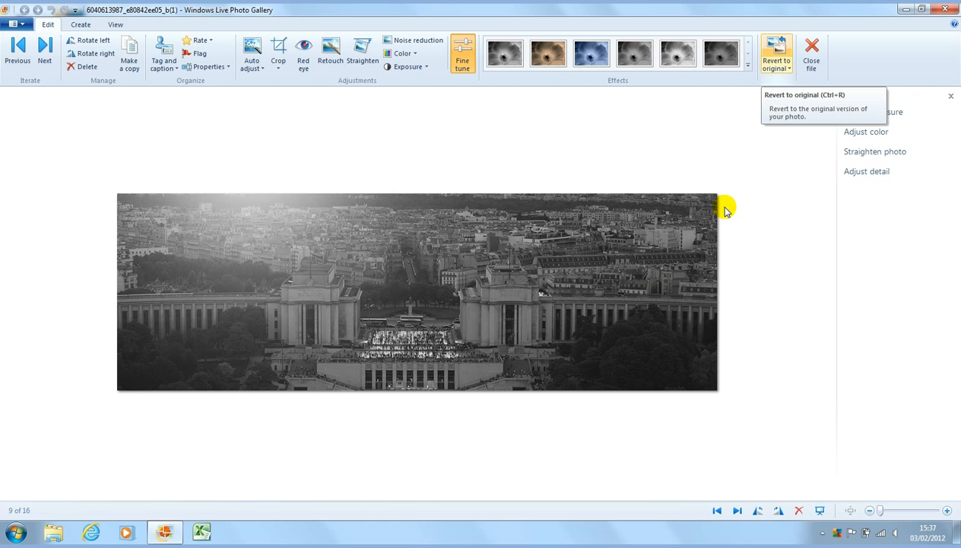
left_click(775, 49)
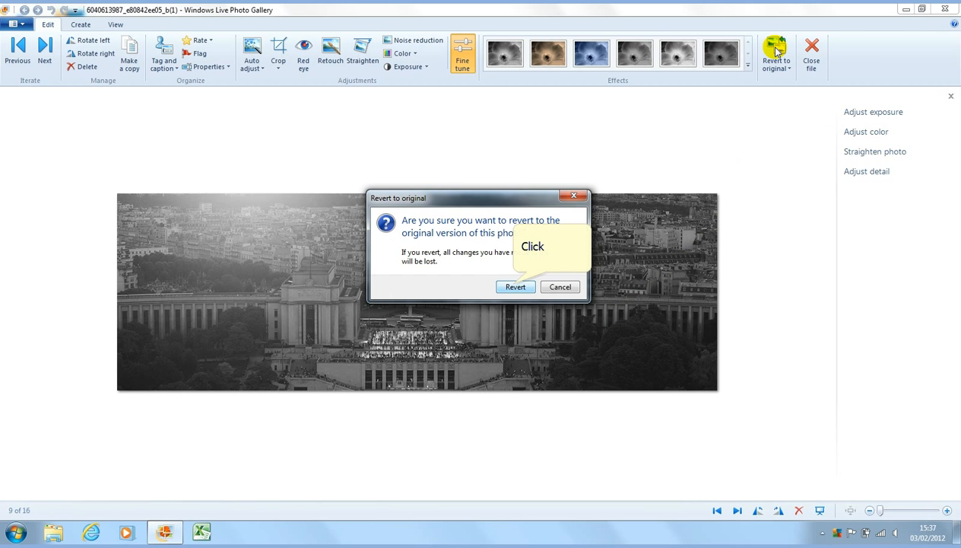
left_click(515, 287)
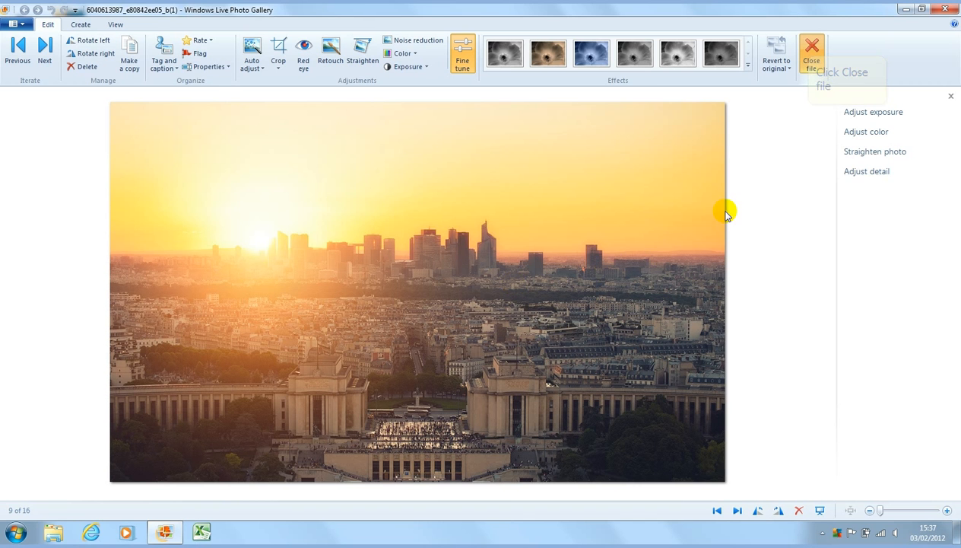
left_click(811, 52)
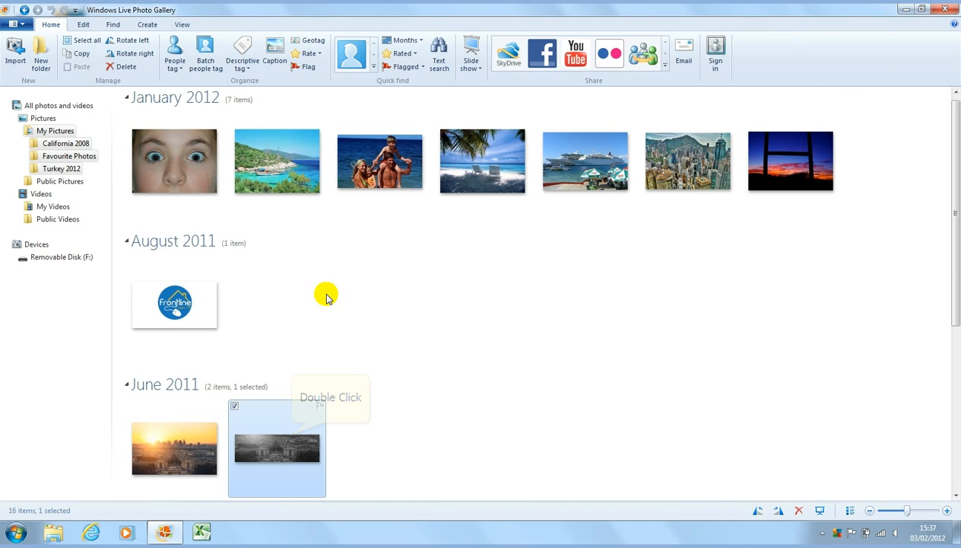
View the black-and-white copy of the June 2011 city photo and close it
double_click(293, 438)
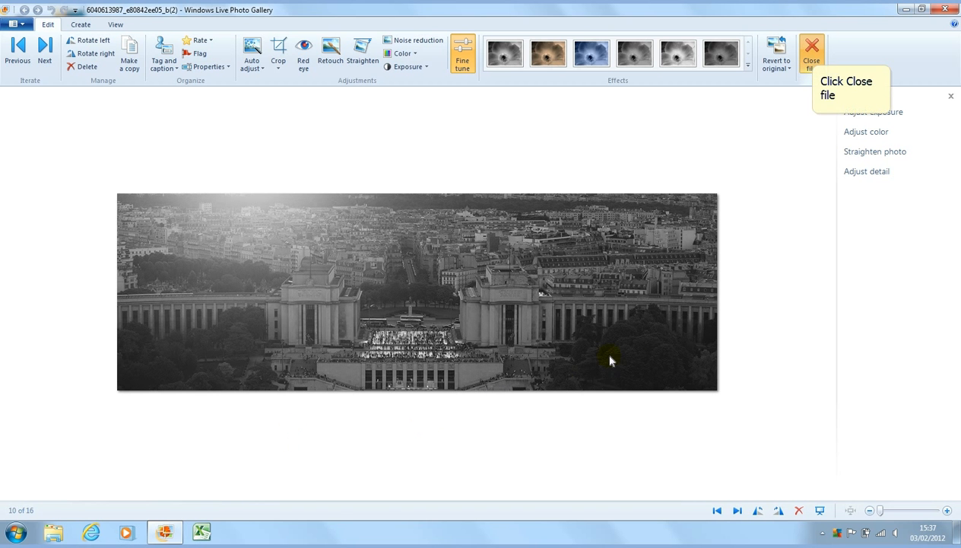
left_click(812, 53)
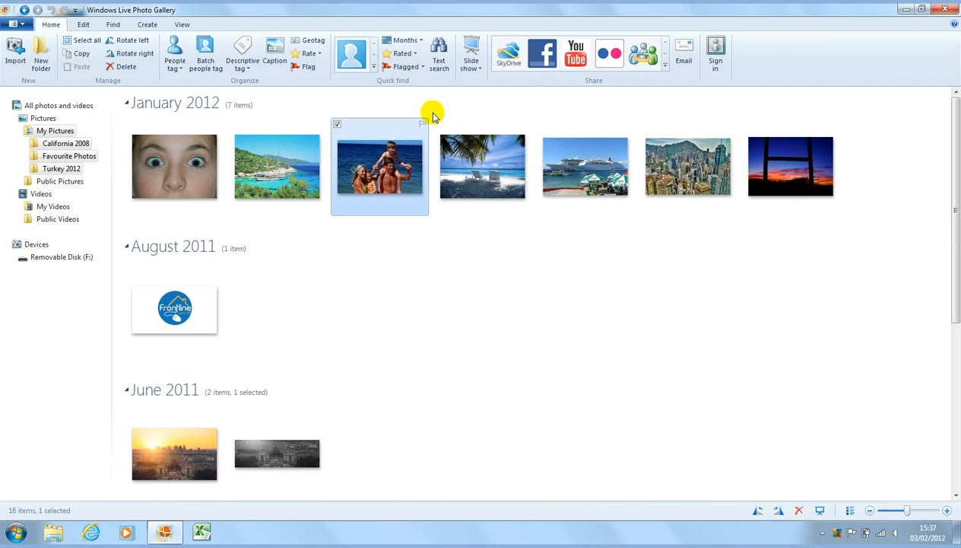
Open the January 2012 family photo, tag the young girl's face with a new person's name, and close the photo
double_click(380, 167)
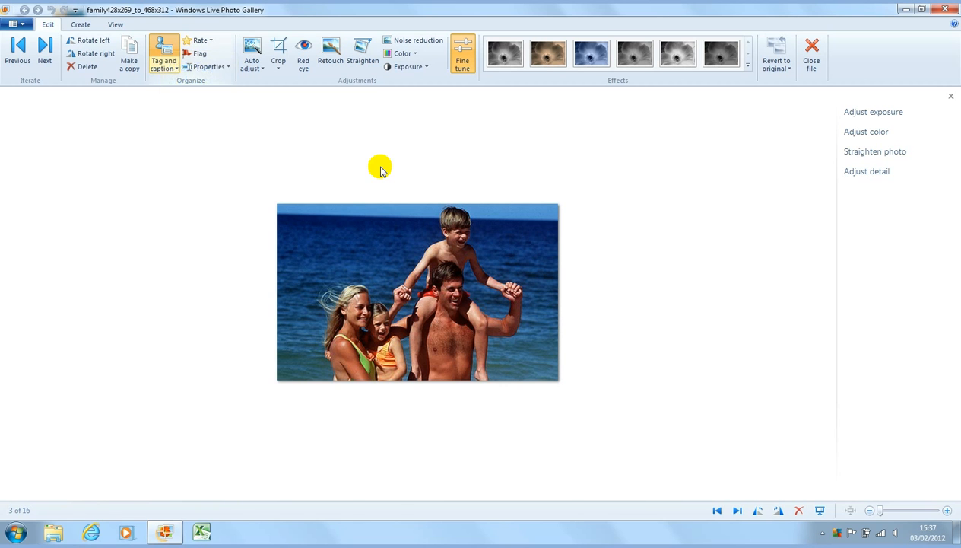
left_click(162, 45)
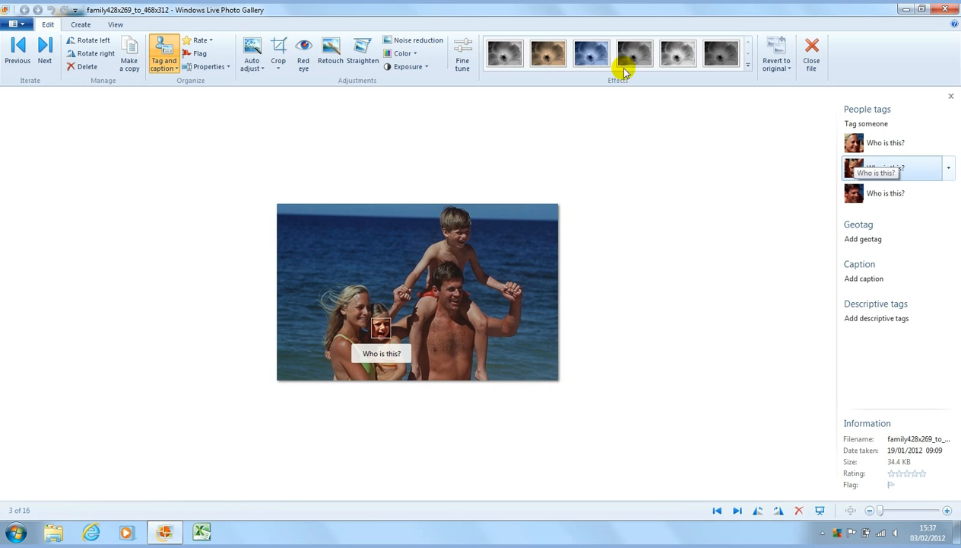
left_click(877, 167)
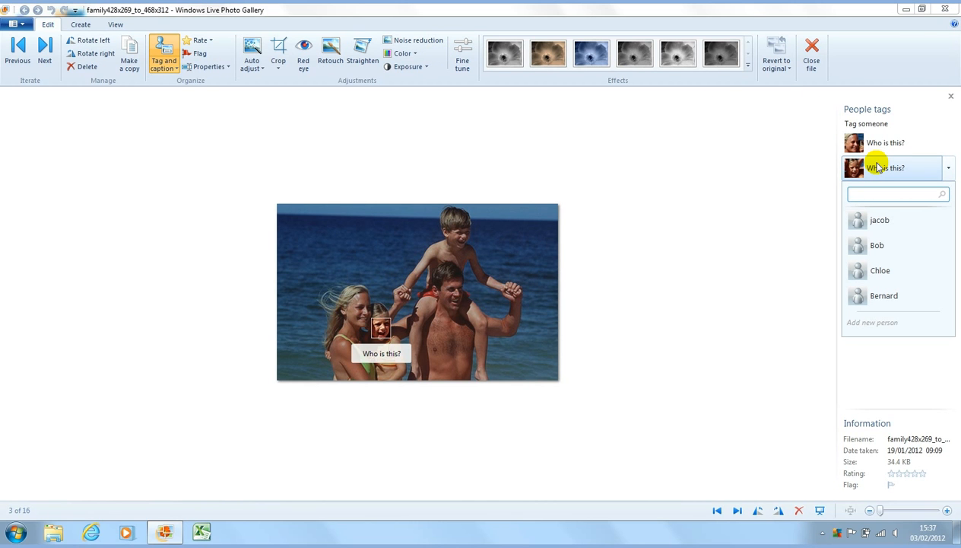
type("S")
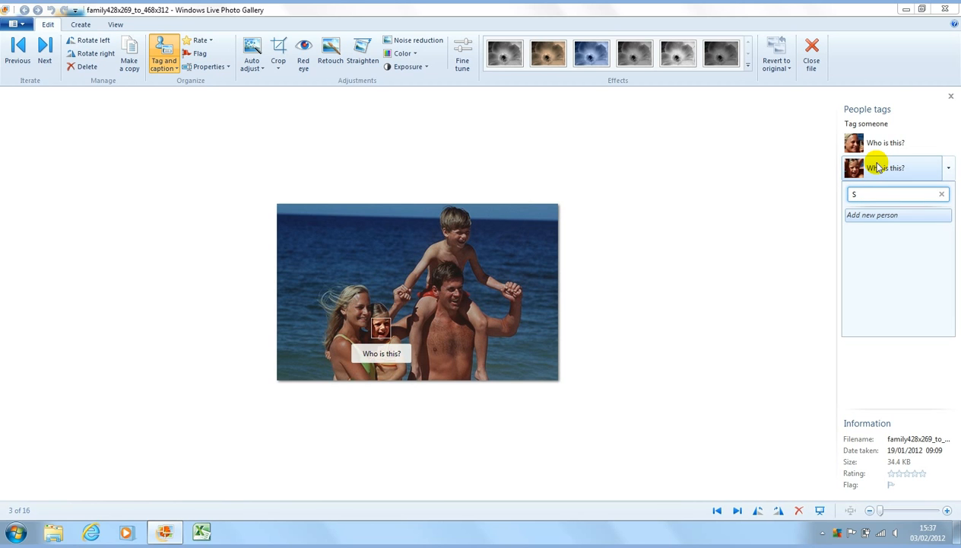
type("am")
key("BackSpace")
key("BackSpace")
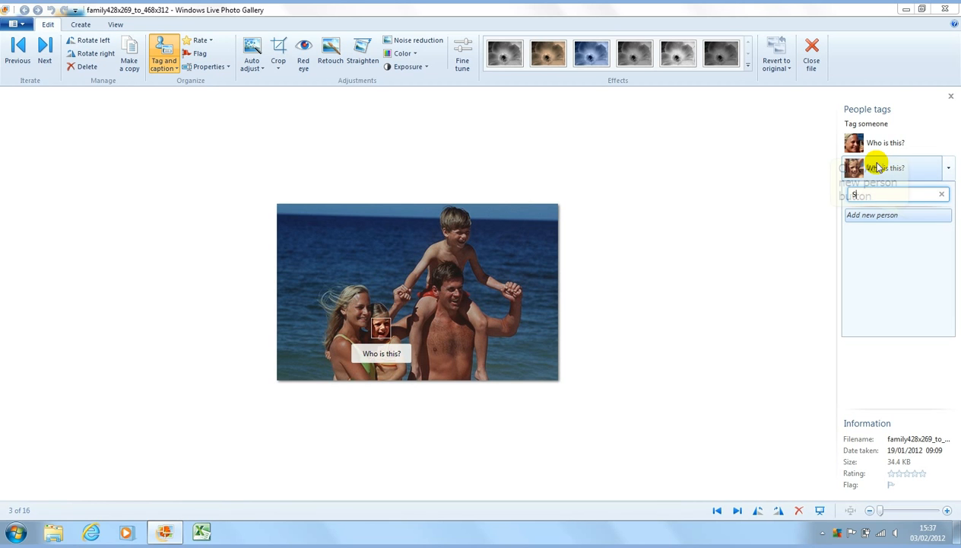
type("arah")
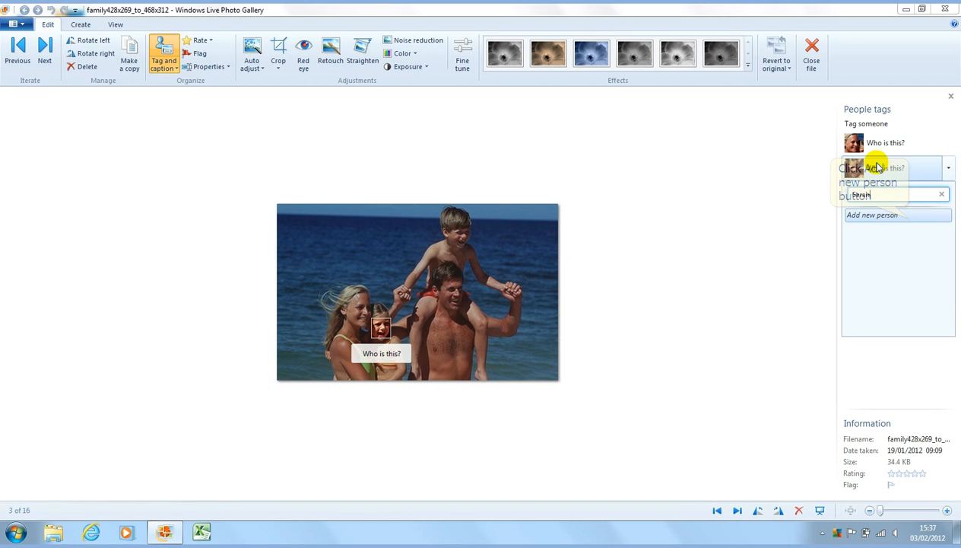
left_click(905, 215)
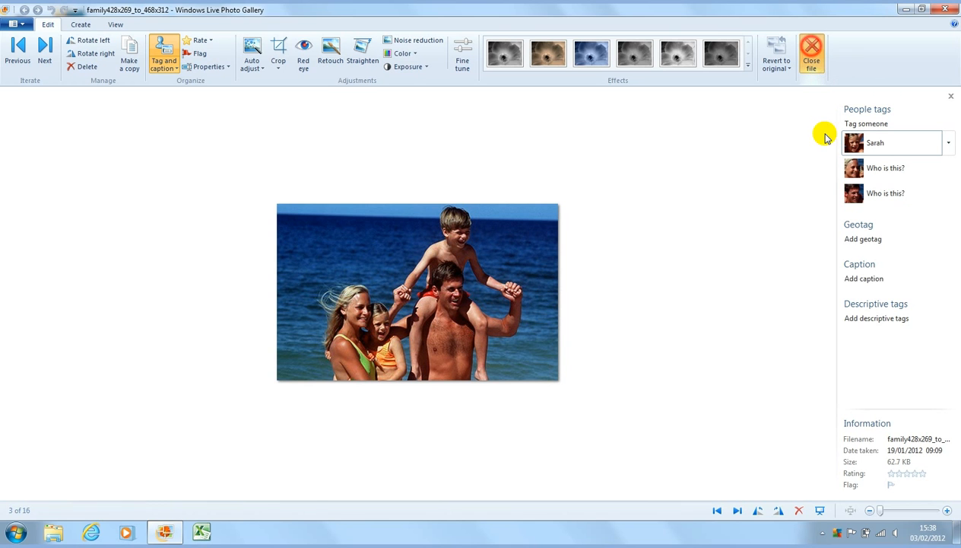
left_click(811, 47)
Tag the girl's face in the June 2008 pool photo 6.jpg with the same person as in the family photo, and close it
left_click_drag(956, 106, 956, 172)
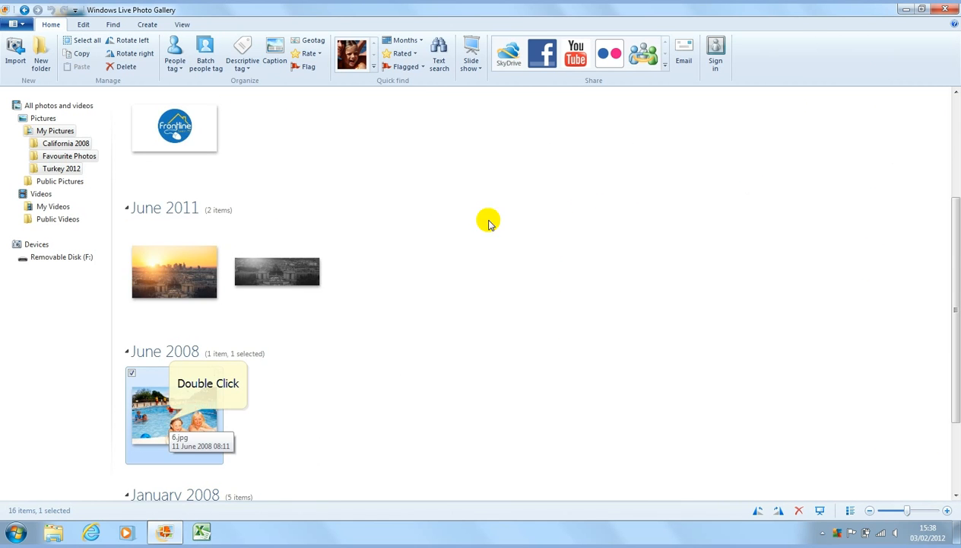
double_click(180, 384)
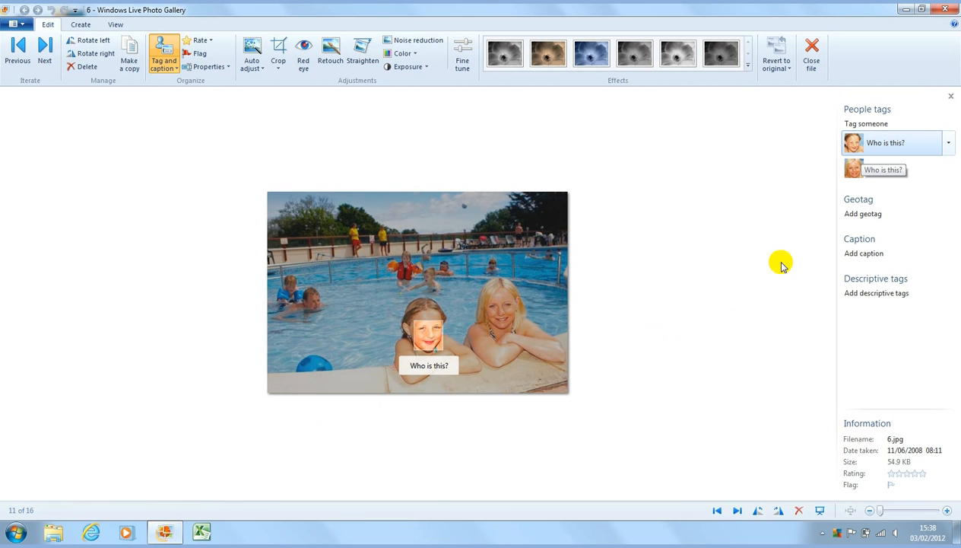
left_click(852, 145)
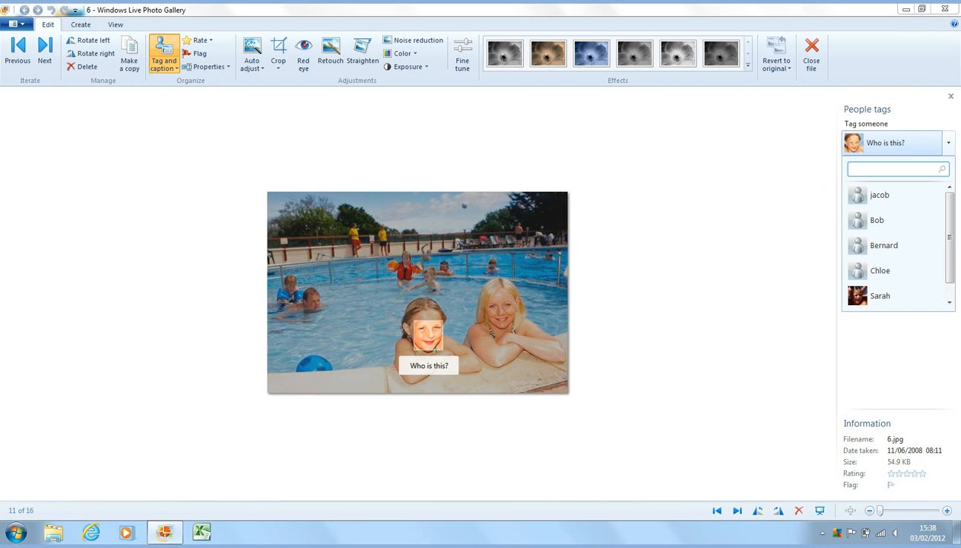
type("Sarah")
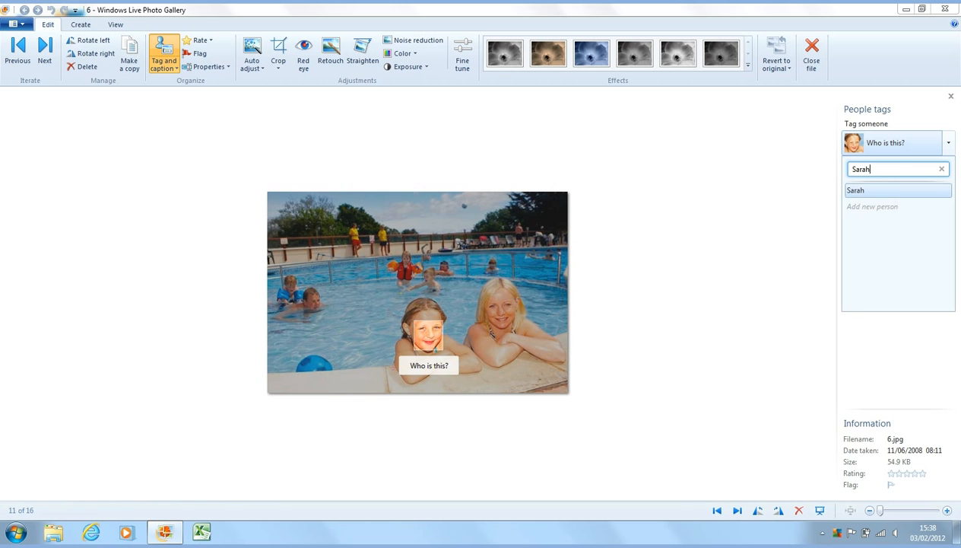
key("Return")
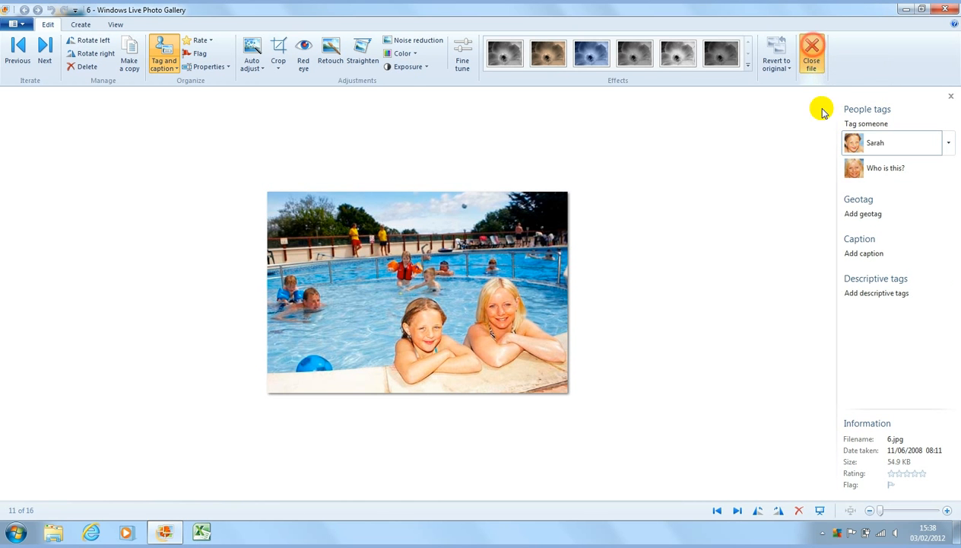
left_click(812, 50)
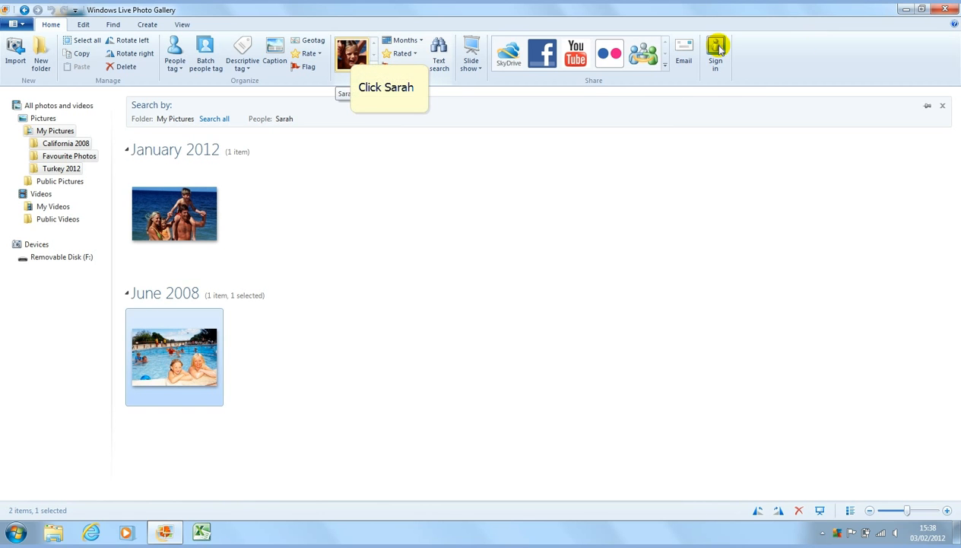
Filter the gallery by the tagged girl's photos, and return to the full My Pictures view
left_click(352, 56)
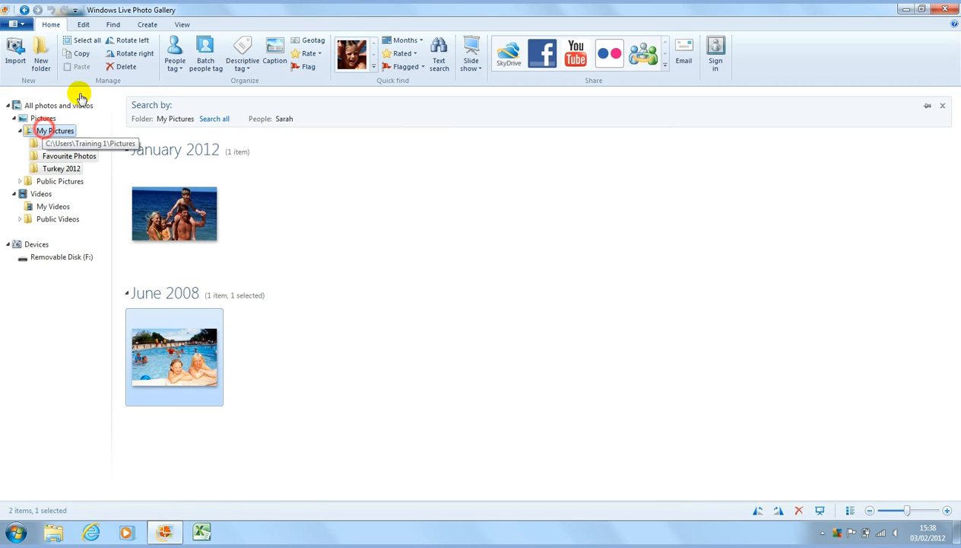
left_click(44, 133)
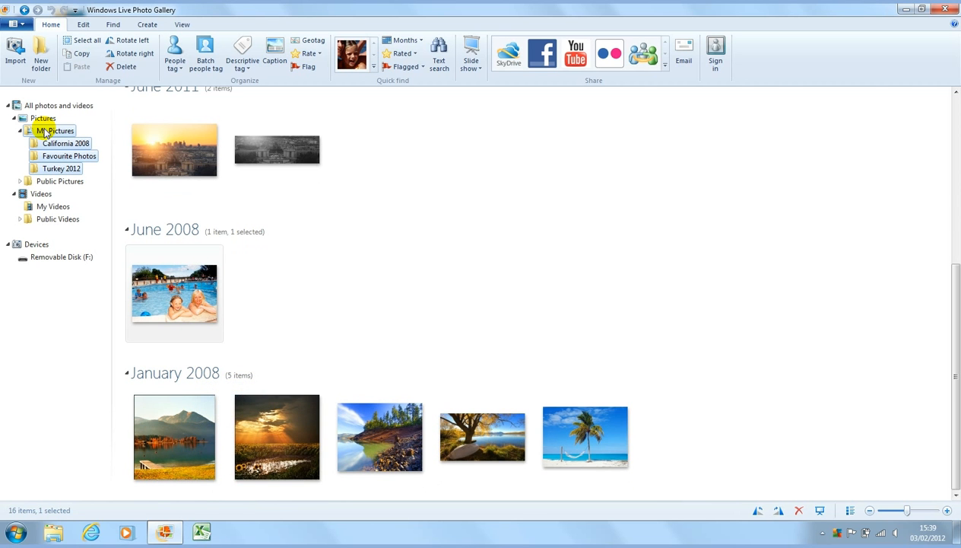
Open the June 2011 sunset city photo, geotag it as Paris, IdF, France, and close it
double_click(193, 438)
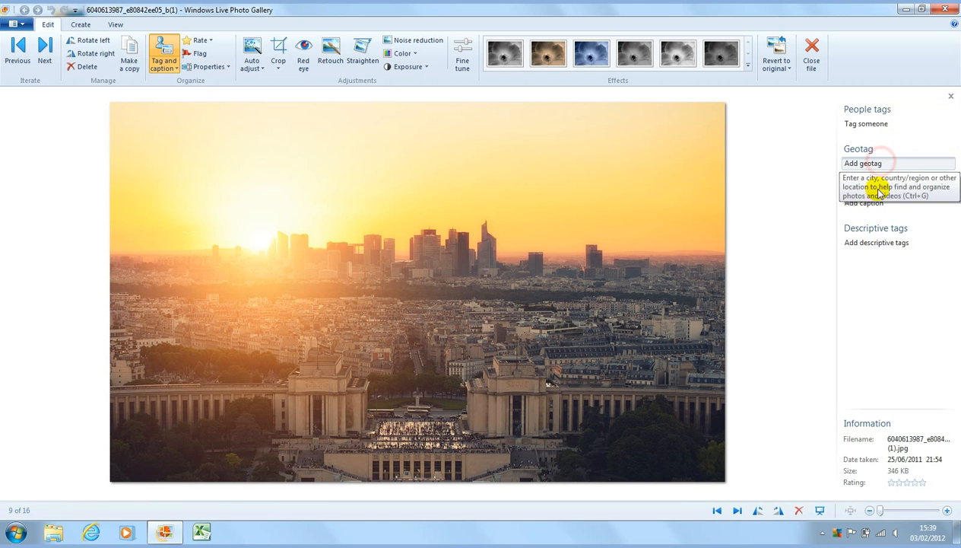
left_click(881, 164)
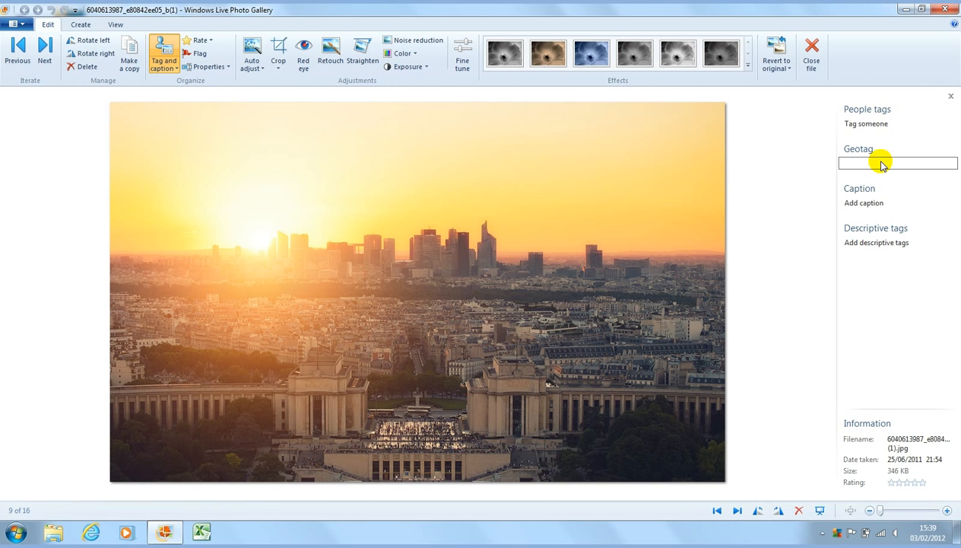
type("Paris")
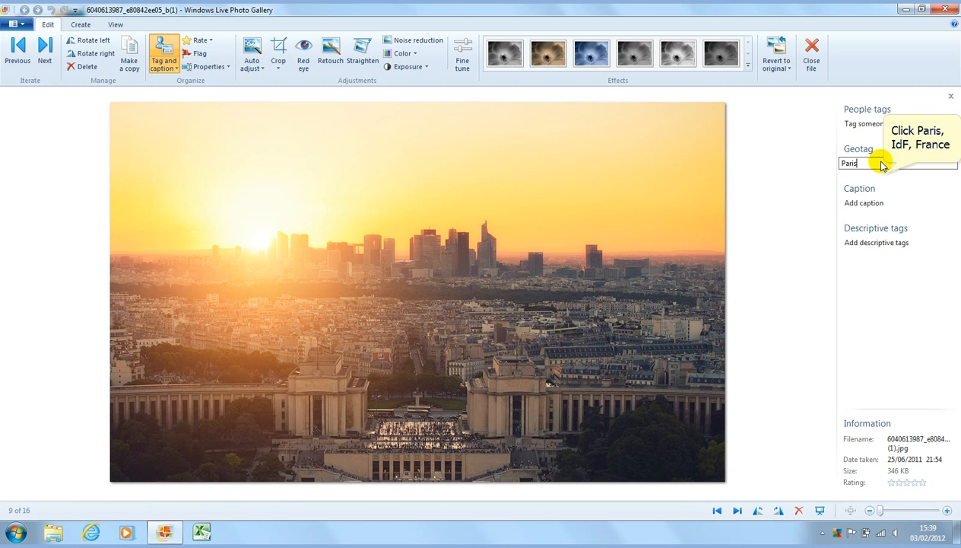
left_click(885, 176)
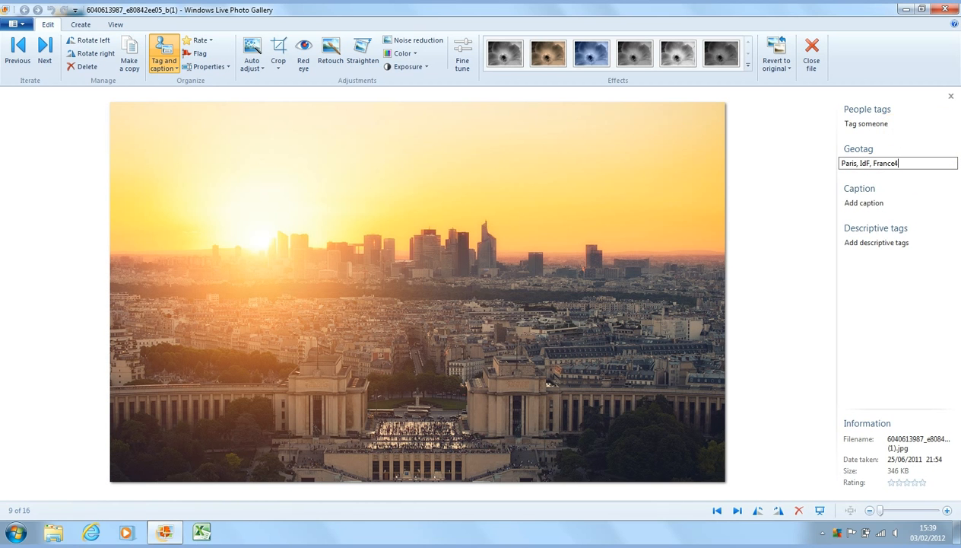
key("Return")
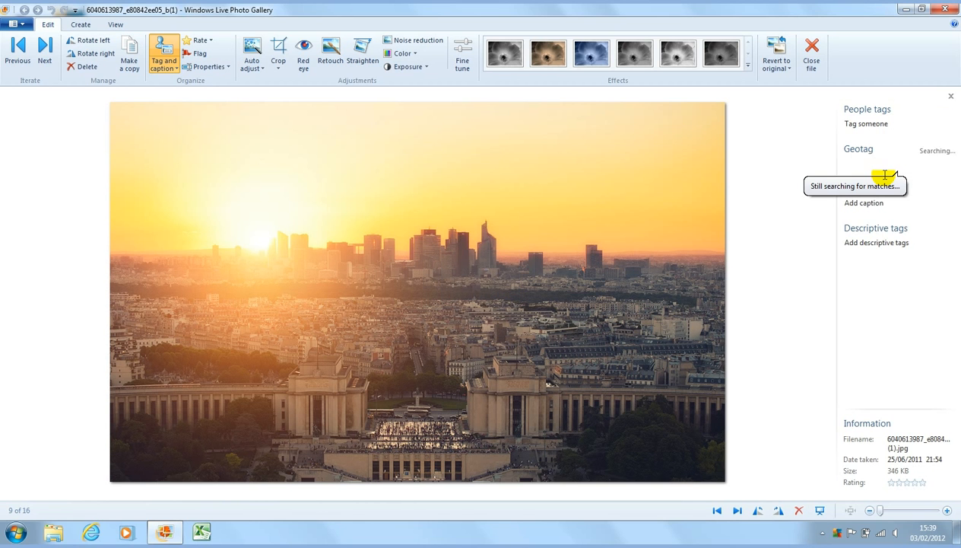
left_click(901, 161)
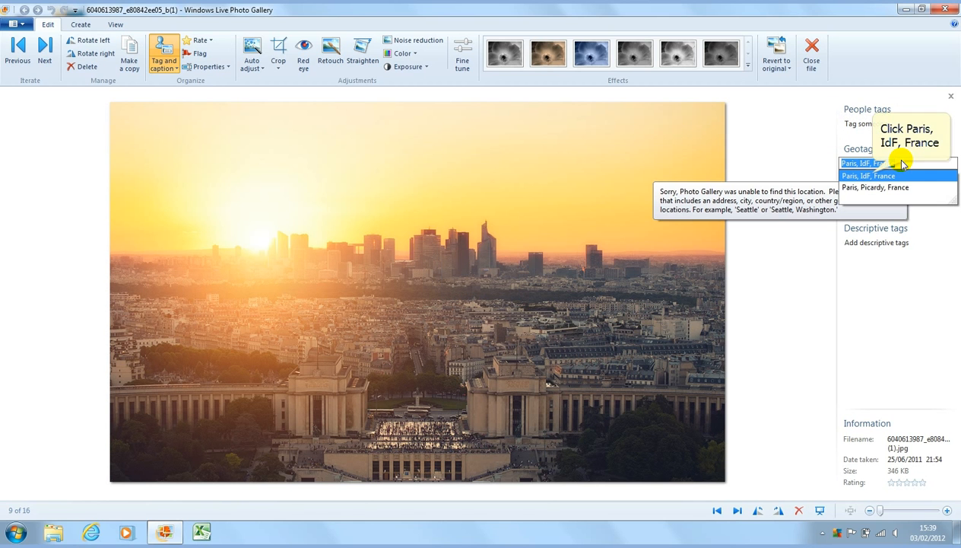
left_click(869, 175)
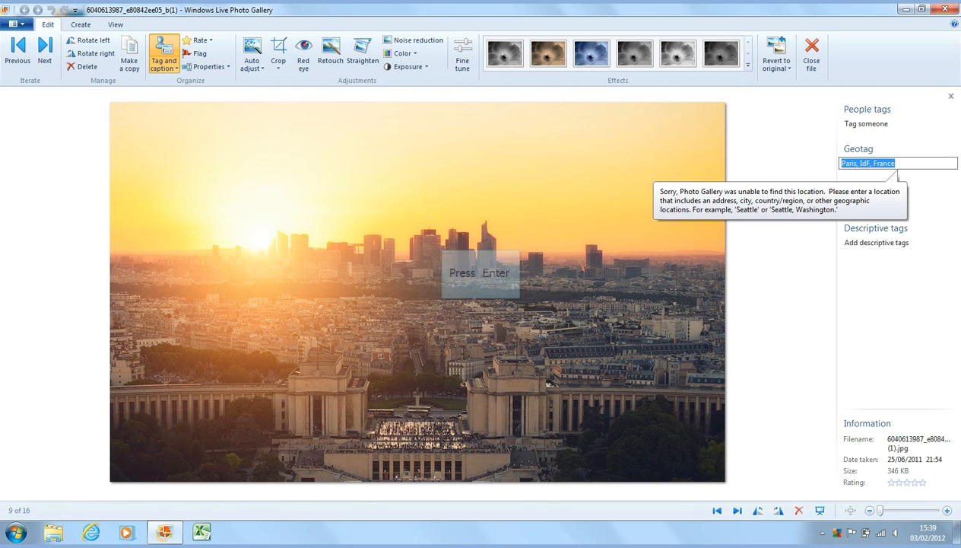
key("Return")
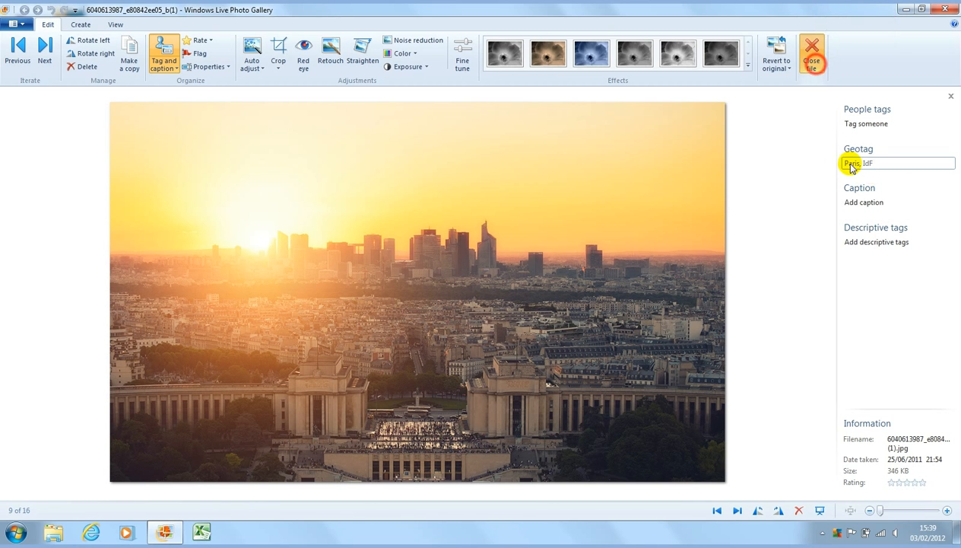
left_click(813, 60)
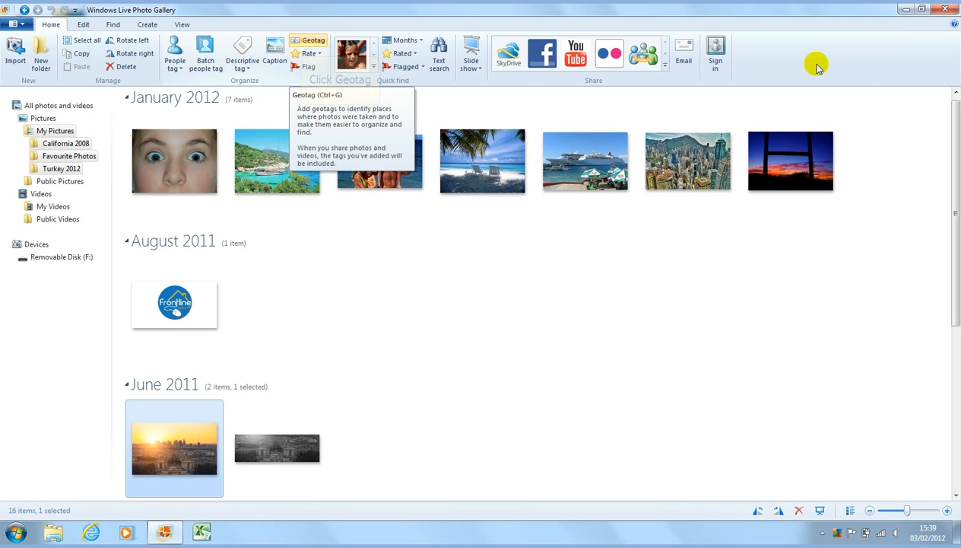
Show the sunset city photo's tags and filter the gallery by its Paris, IdF geotag
left_click(308, 42)
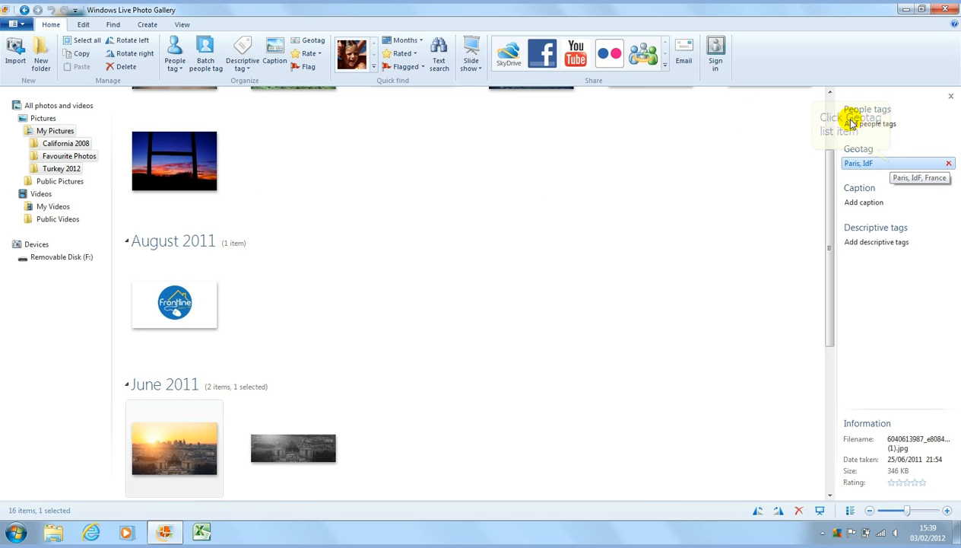
left_click(884, 163)
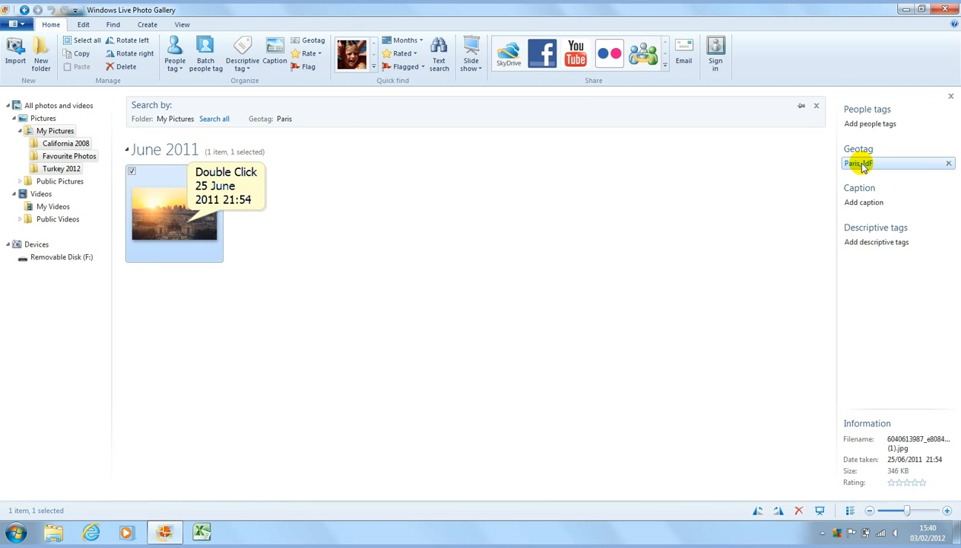
key("Return")
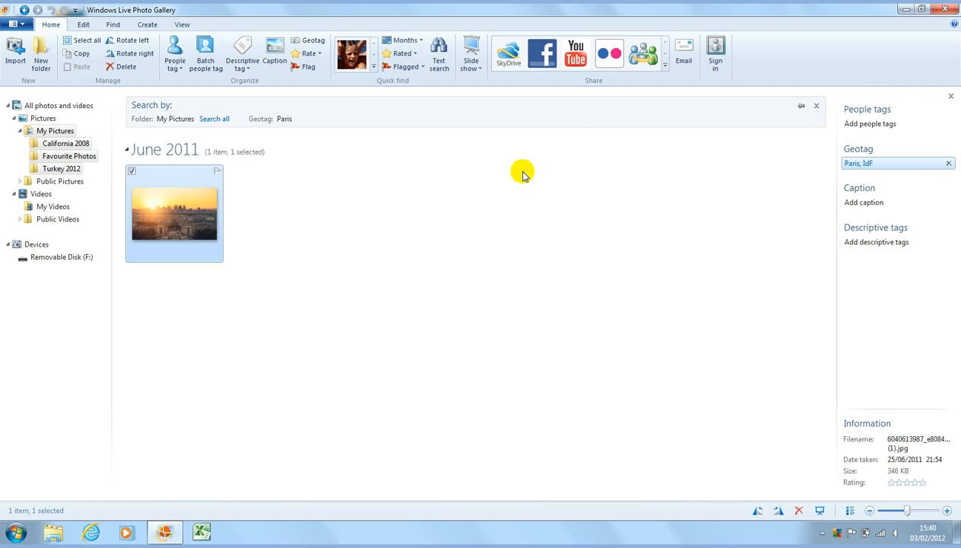
Caption the sunset city photo "Beautiful View!", and close it to return to the full My Pictures view
double_click(189, 223)
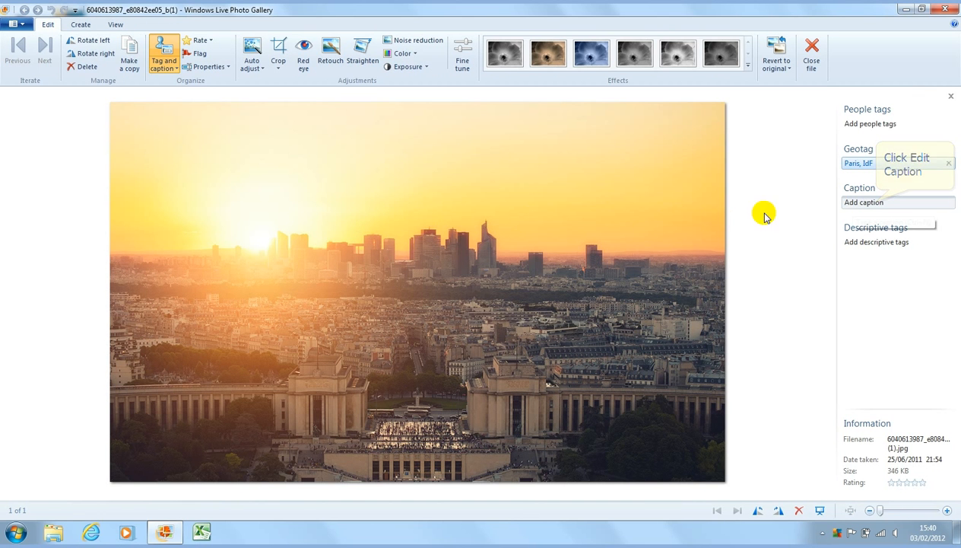
left_click(867, 201)
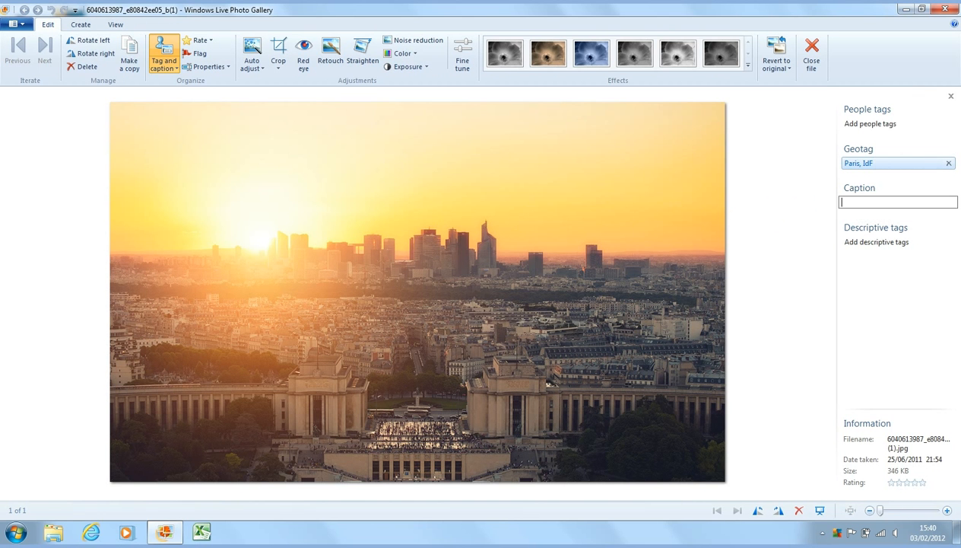
type("Beautiful View!")
key("Return")
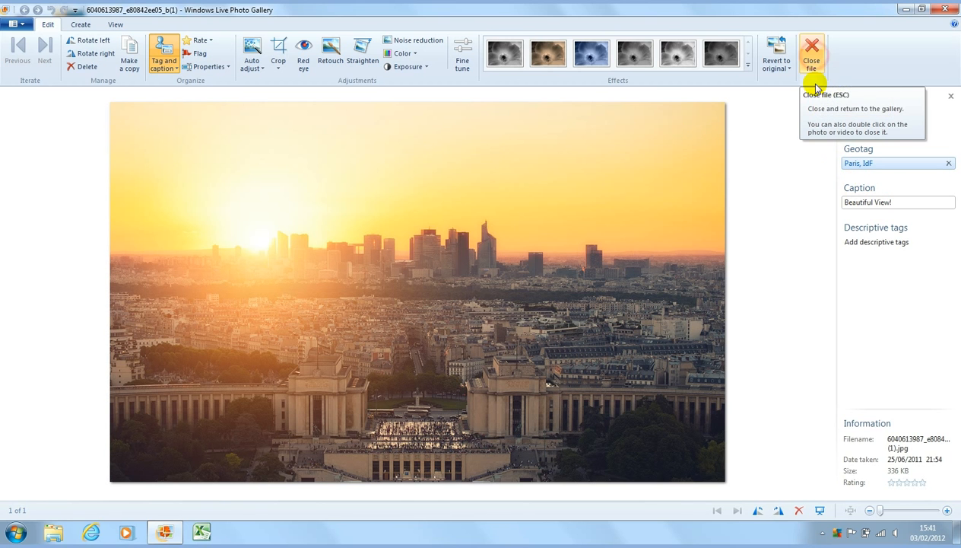
left_click(813, 85)
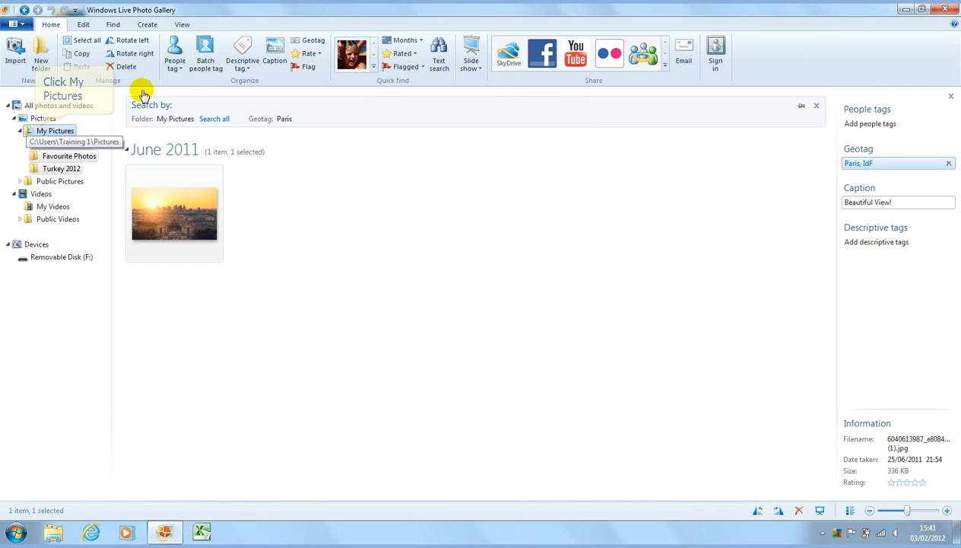
left_click(36, 131)
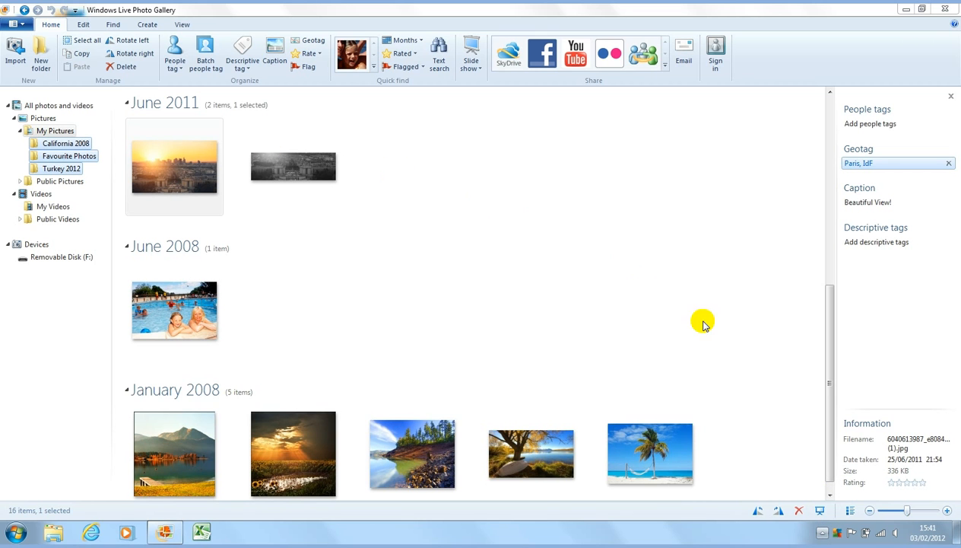
left_click(821, 531)
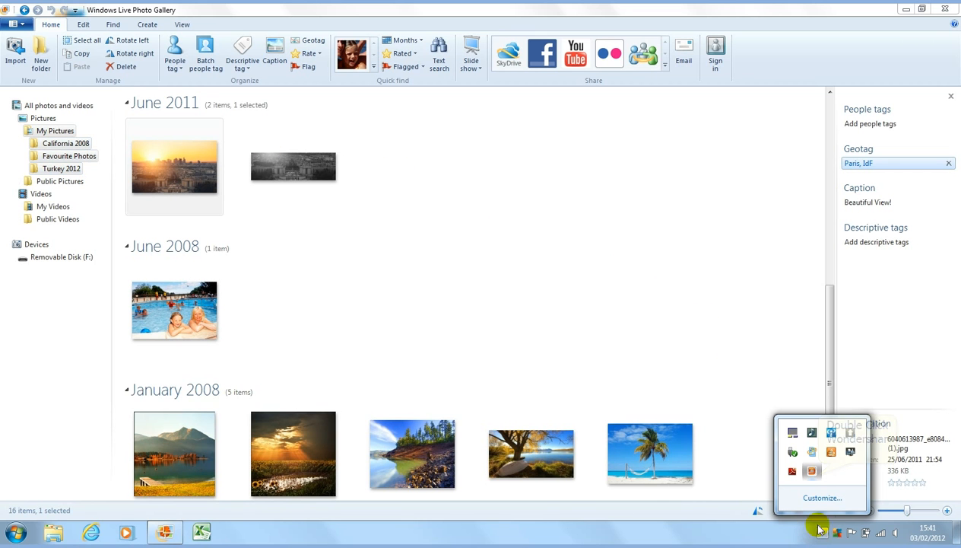